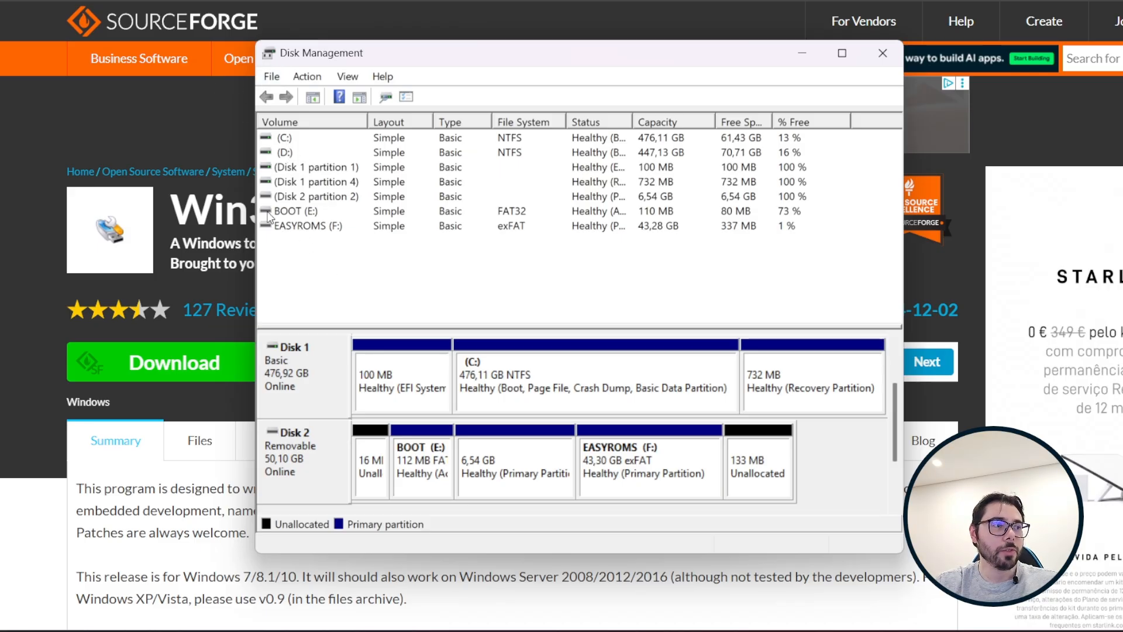
Examine the BOOT, EASYROMS, unnamed and unallocated partitions of removable Disk 2, then minimize Disk Management.
left_click(291, 214)
left_click(294, 228)
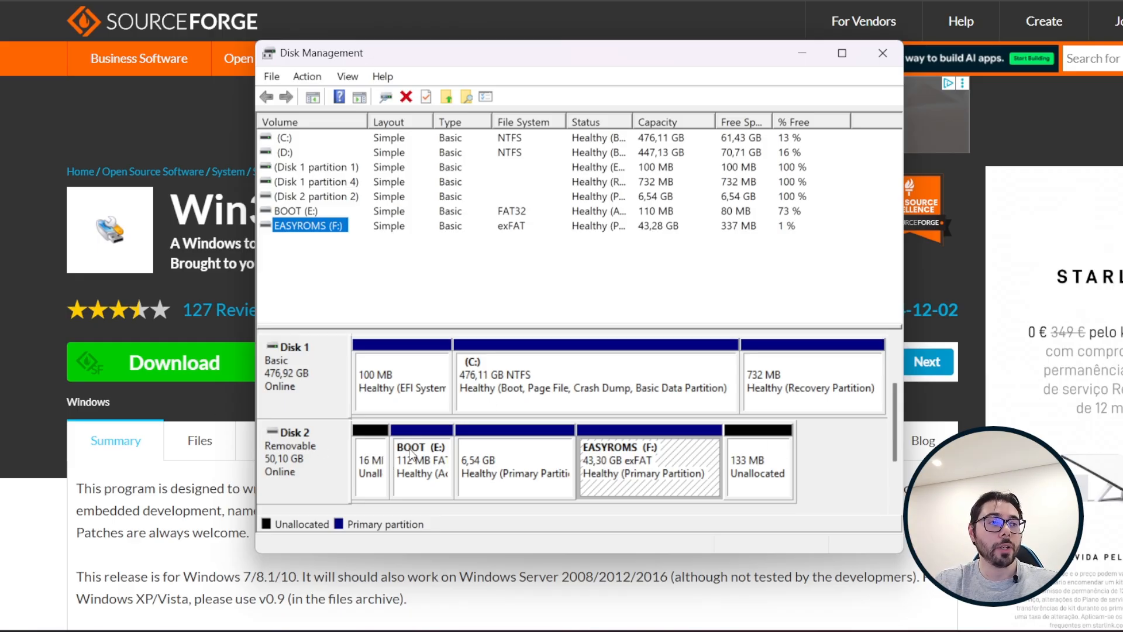
left_click(428, 451)
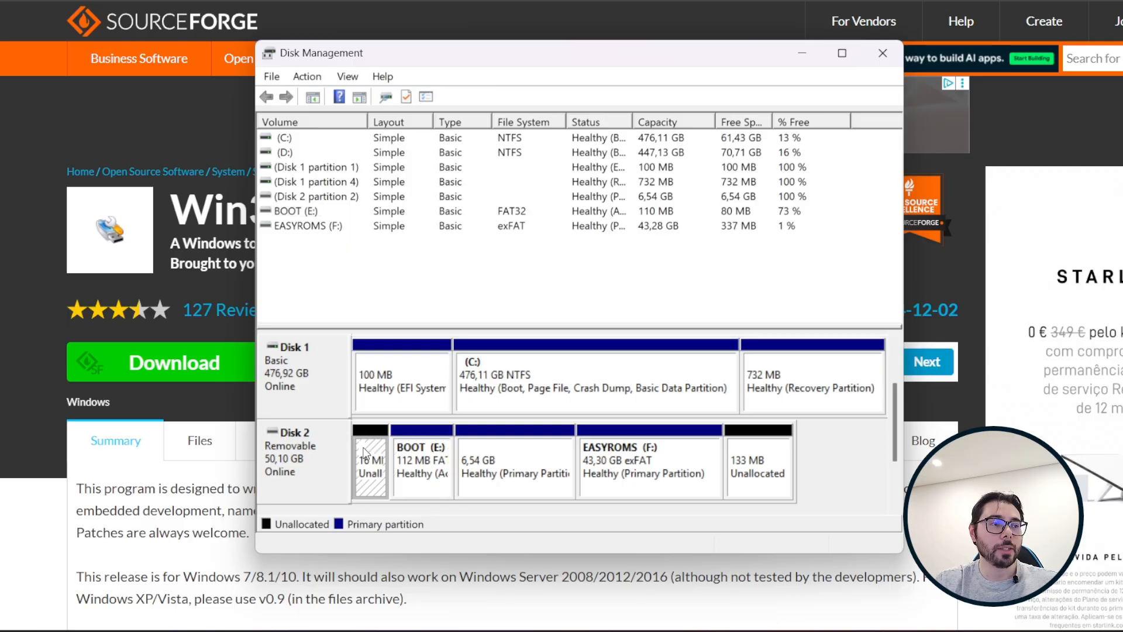
left_click(490, 473)
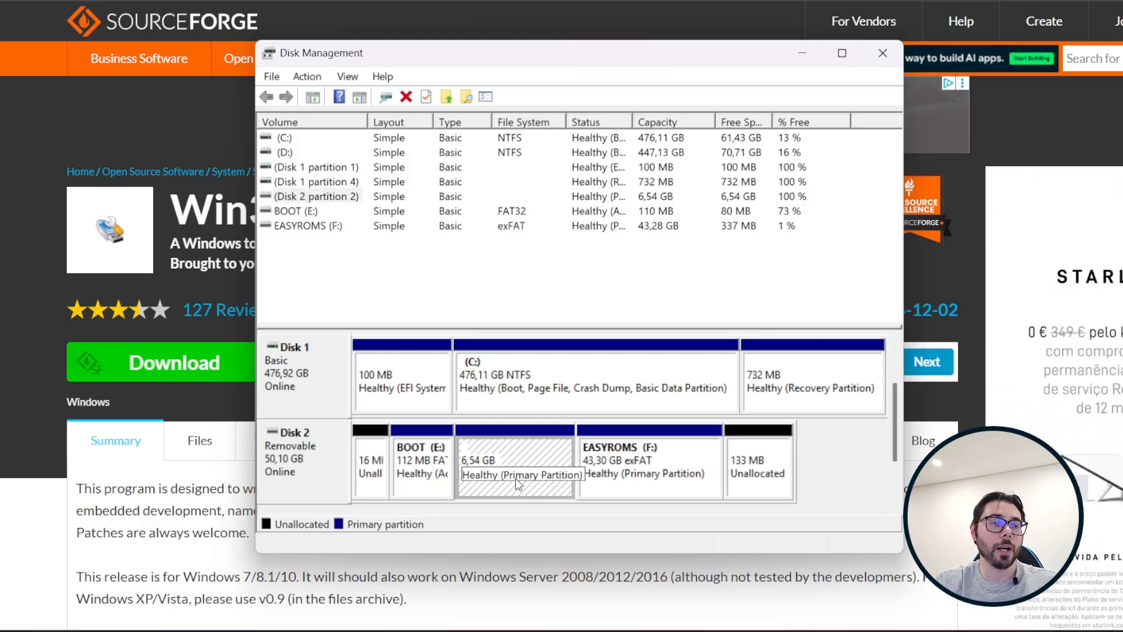
left_click(732, 480)
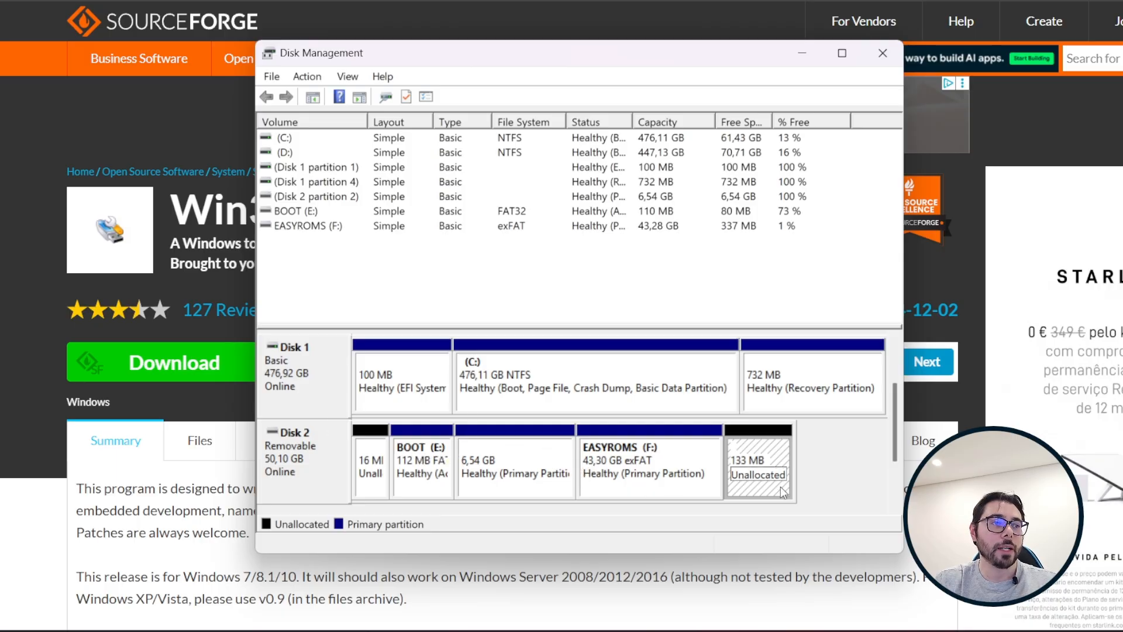
right_click(673, 463)
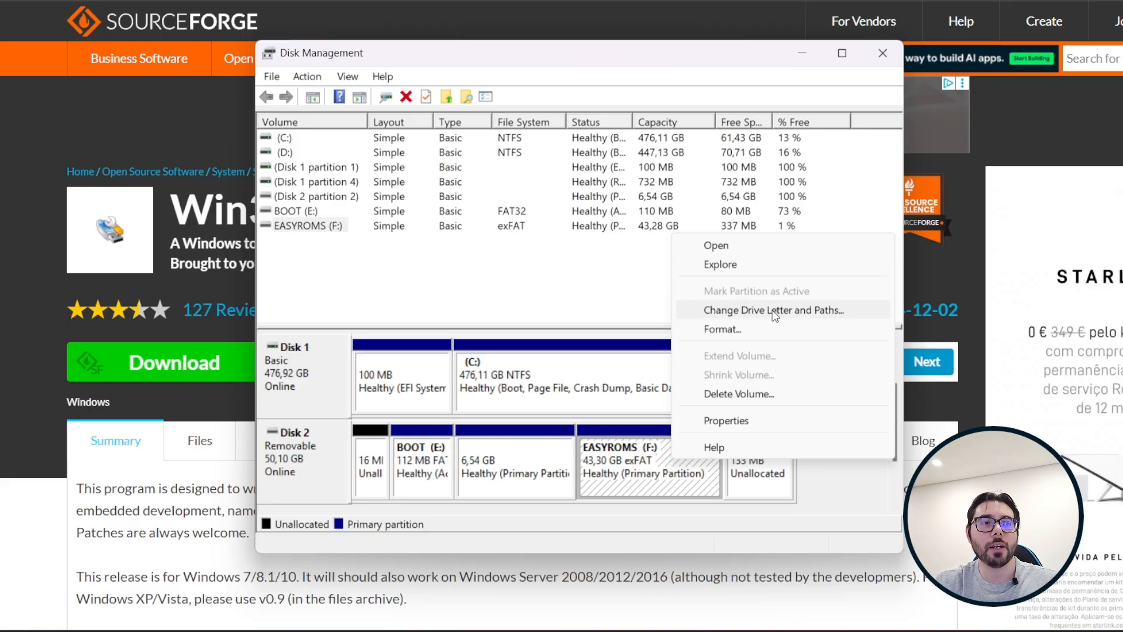
left_click(629, 477)
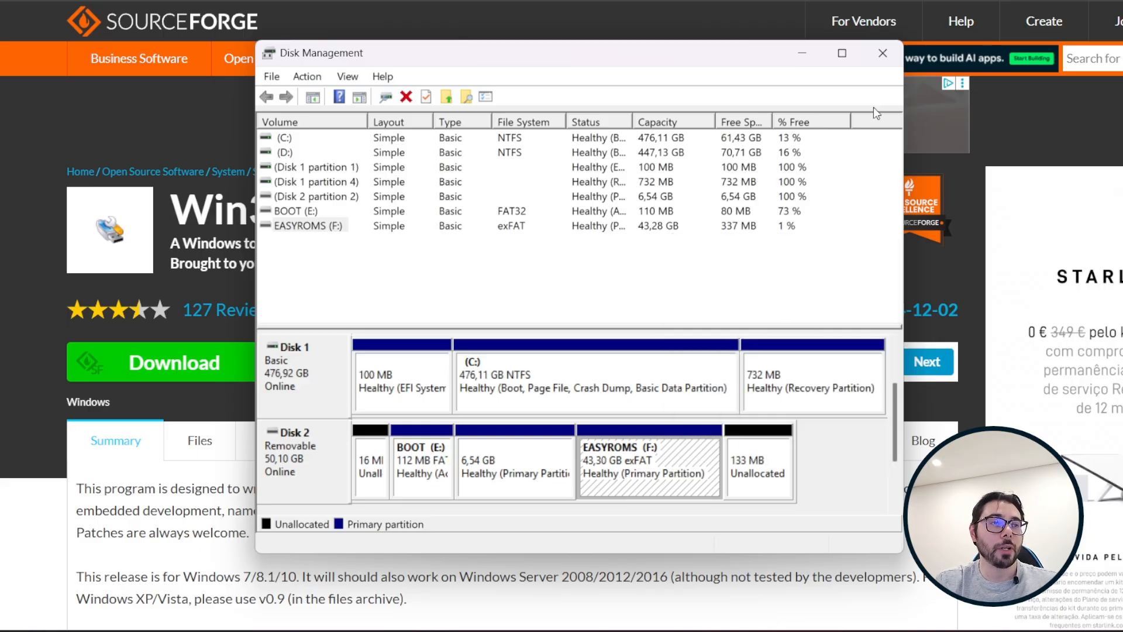
left_click(812, 53)
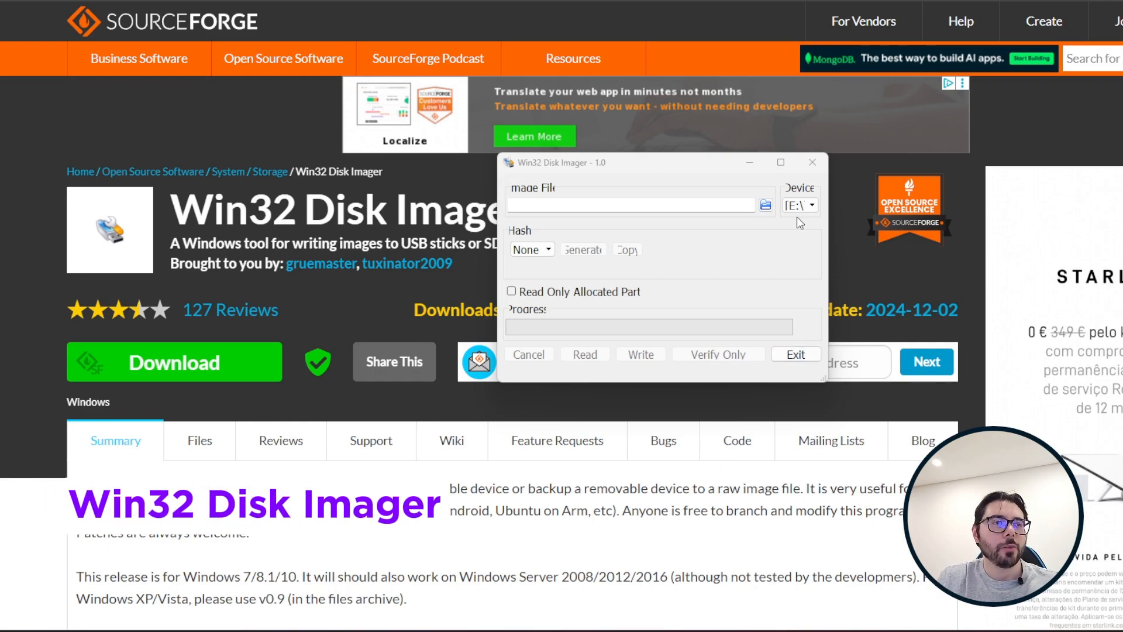
Select drive F: as the source device in Win32 Disk Imager.
left_click(813, 204)
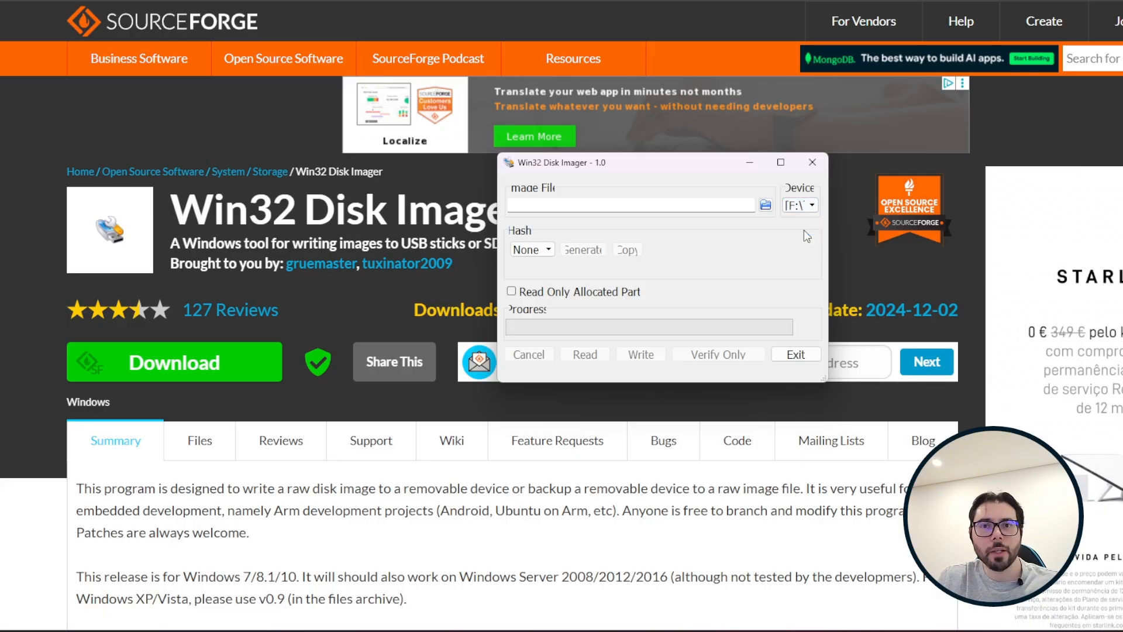
left_click(803, 206)
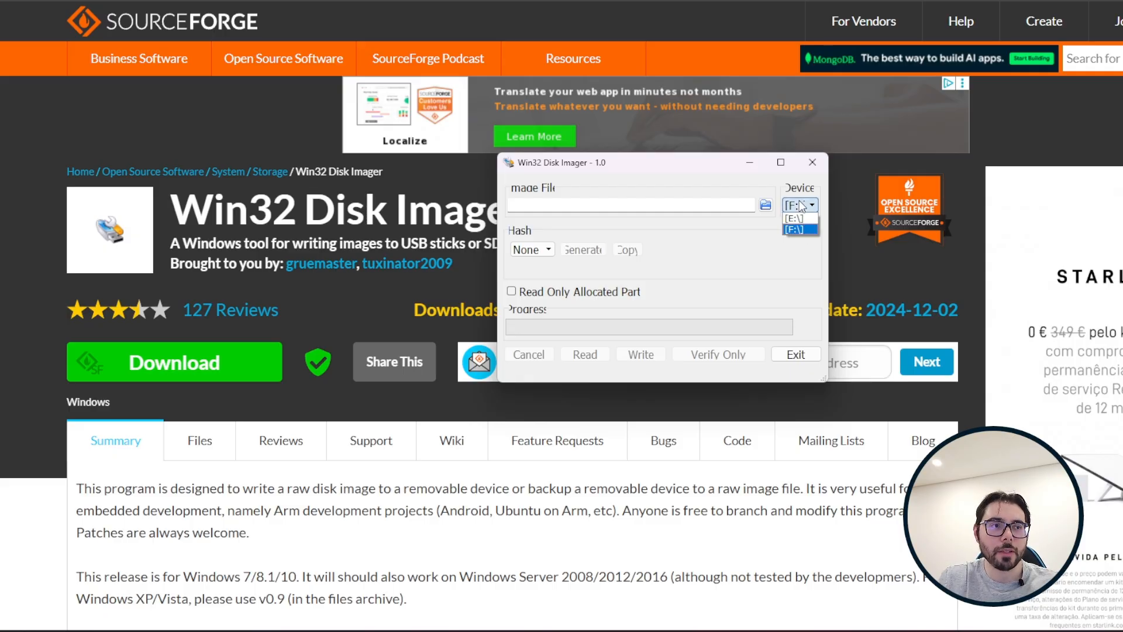
left_click(805, 229)
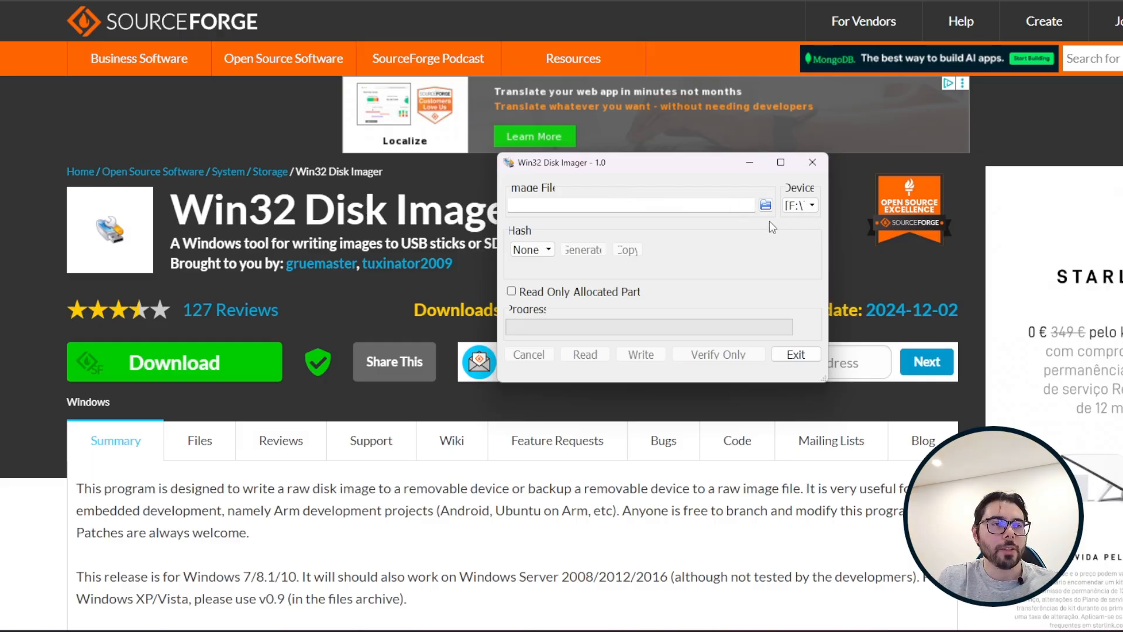
Set the image file to a new file named "image" in D:\Games\retrogames\Backup\R36XX_BackupClone.
left_click(766, 204)
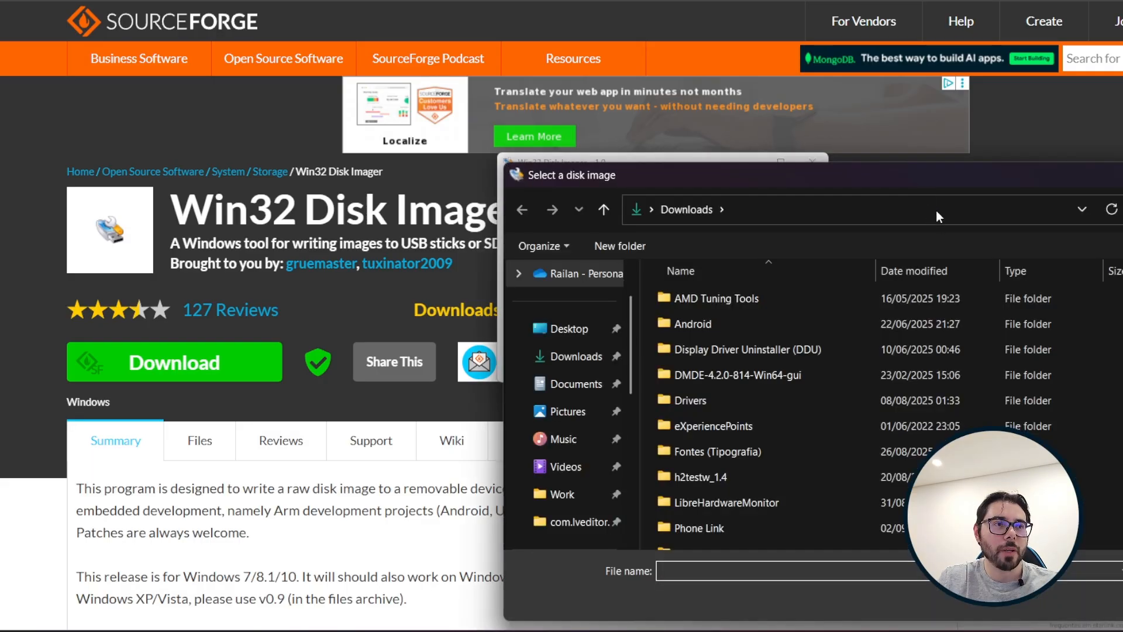
left_click(936, 209)
type("D:\\Games\\retrogames\\Backup\\R36XX_BackupClone")
key("Return")
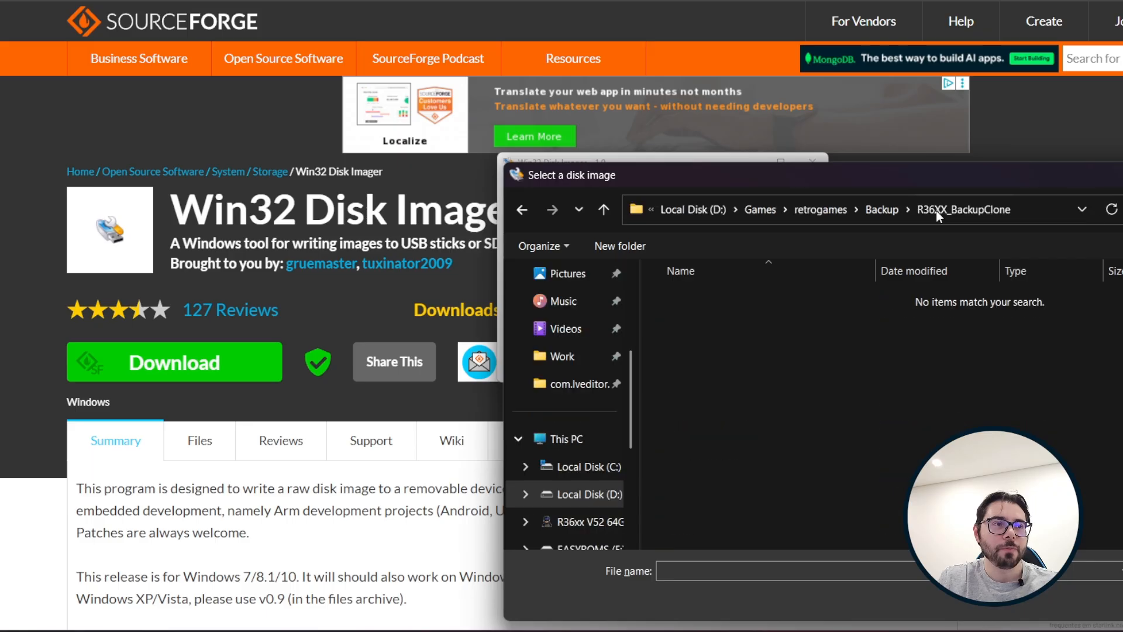
left_click(812, 572)
type("image")
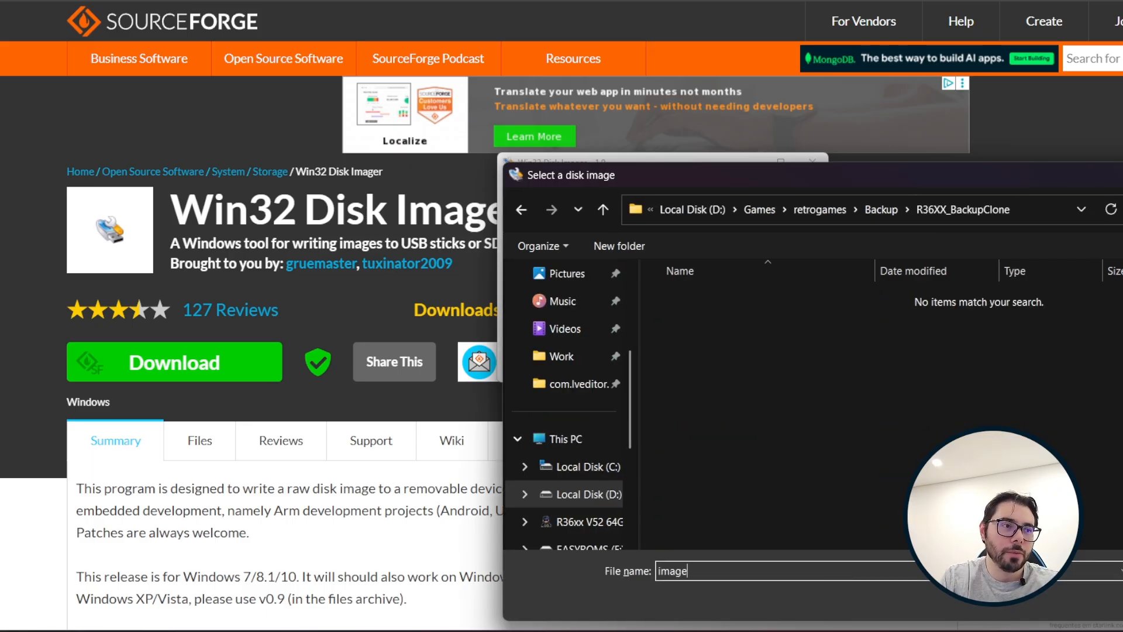
key("Return")
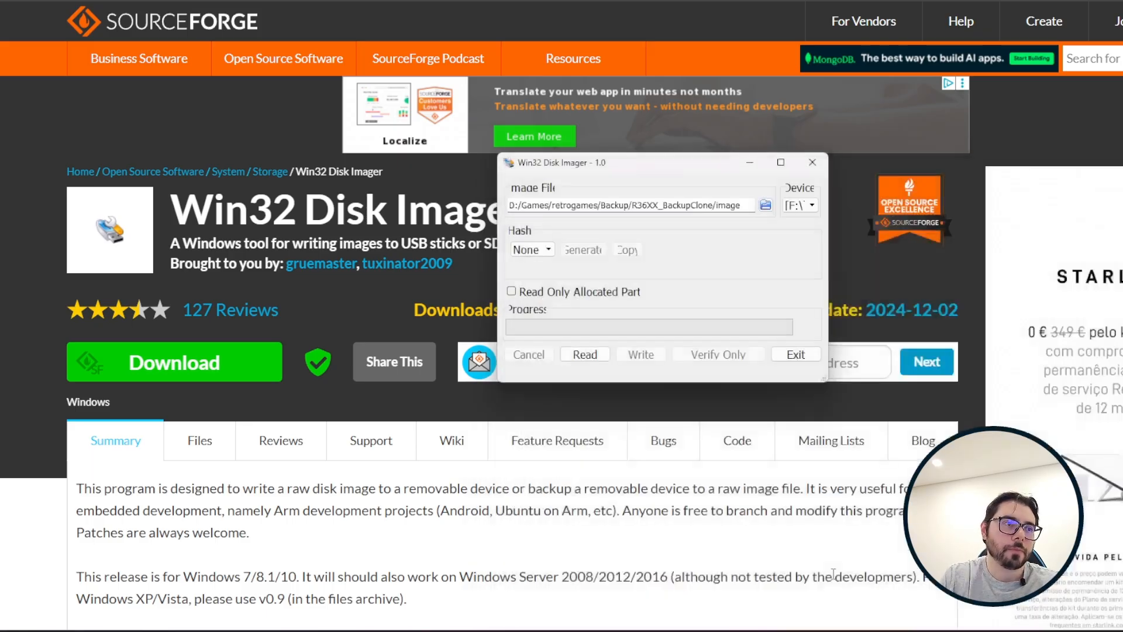
Read the source device into the image file and dismiss the completion notice.
left_click(583, 354)
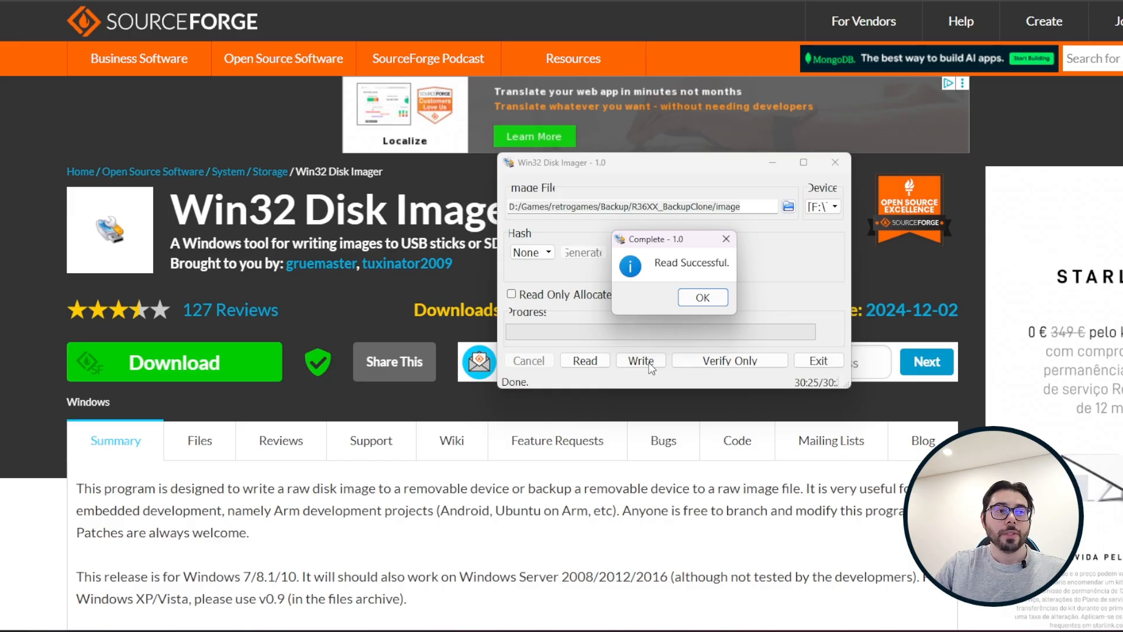
left_click(701, 303)
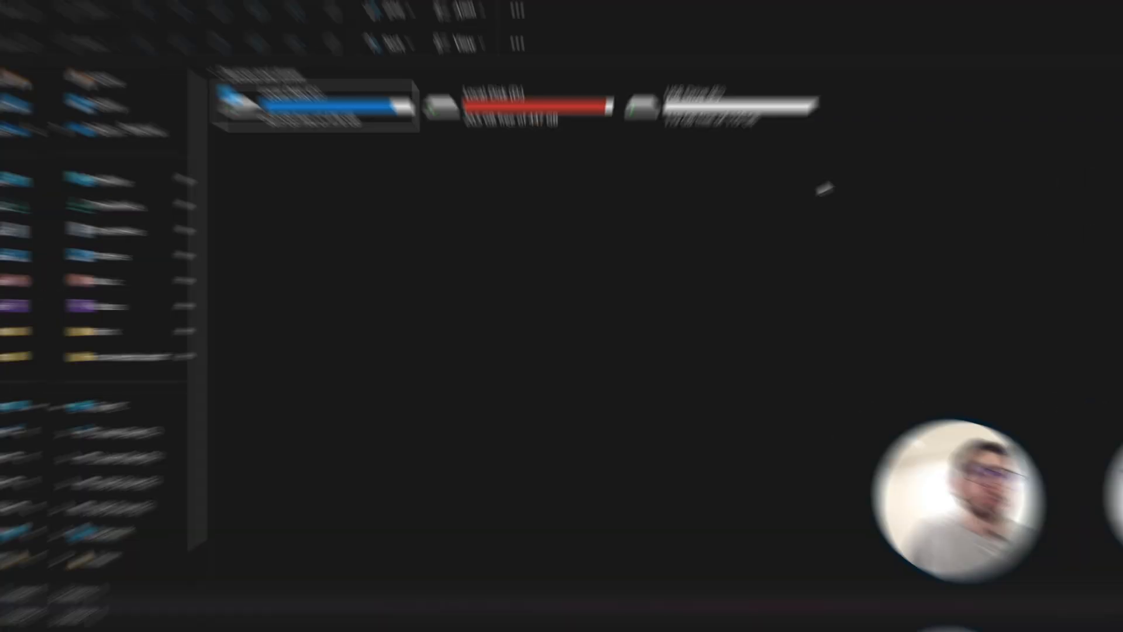
Quick-format USB Drive (E:) in File Explorer as exFAT with a 128-kilobyte allocation unit size, then close the format dialog.
left_click_drag(845, 170, 725, 79)
left_click(902, 186)
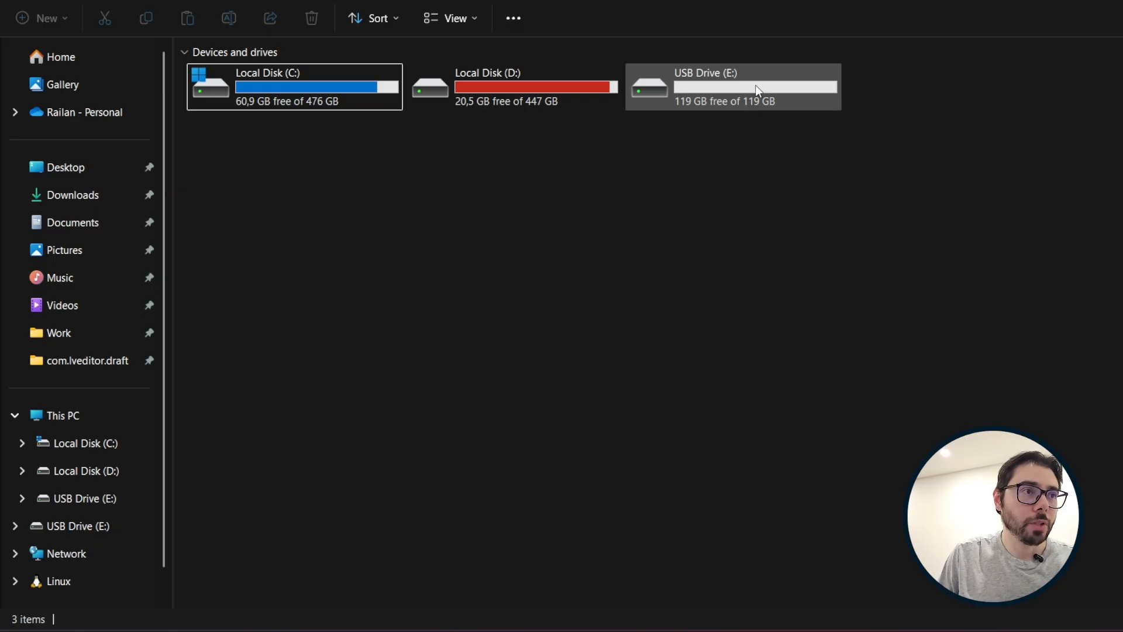
right_click(725, 85)
left_click(772, 420)
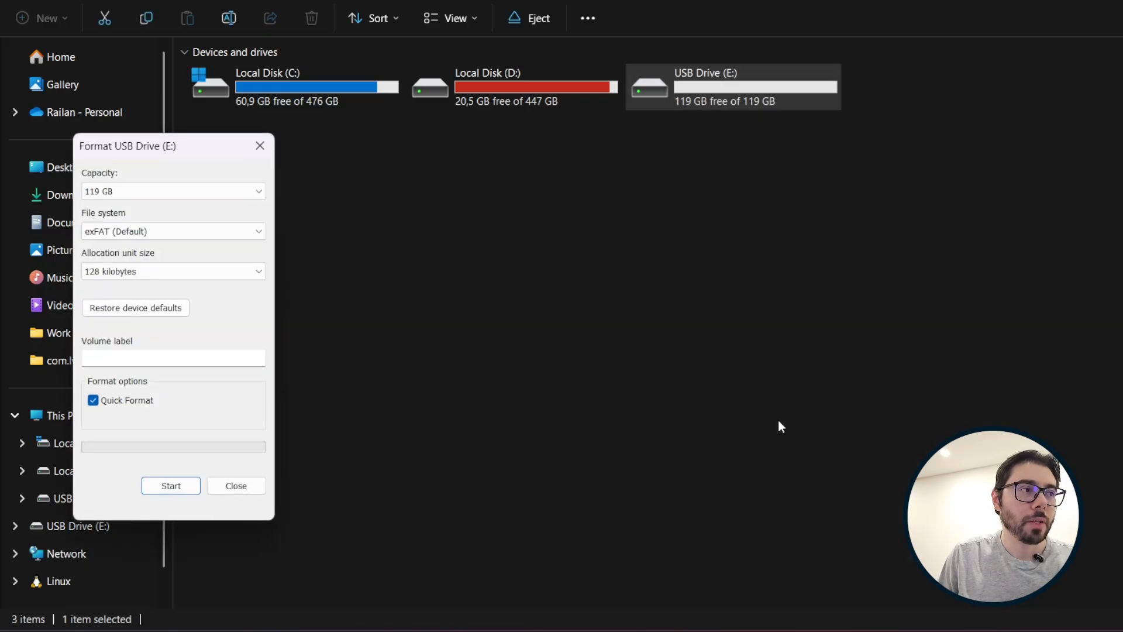
left_click(178, 490)
left_click(713, 291)
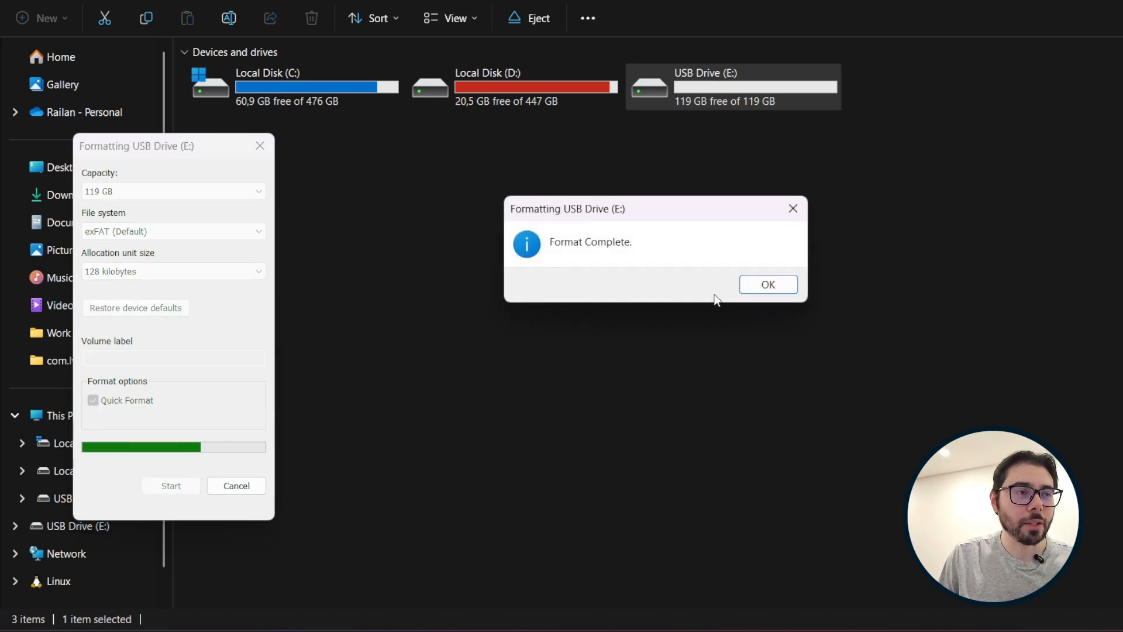
left_click(781, 280)
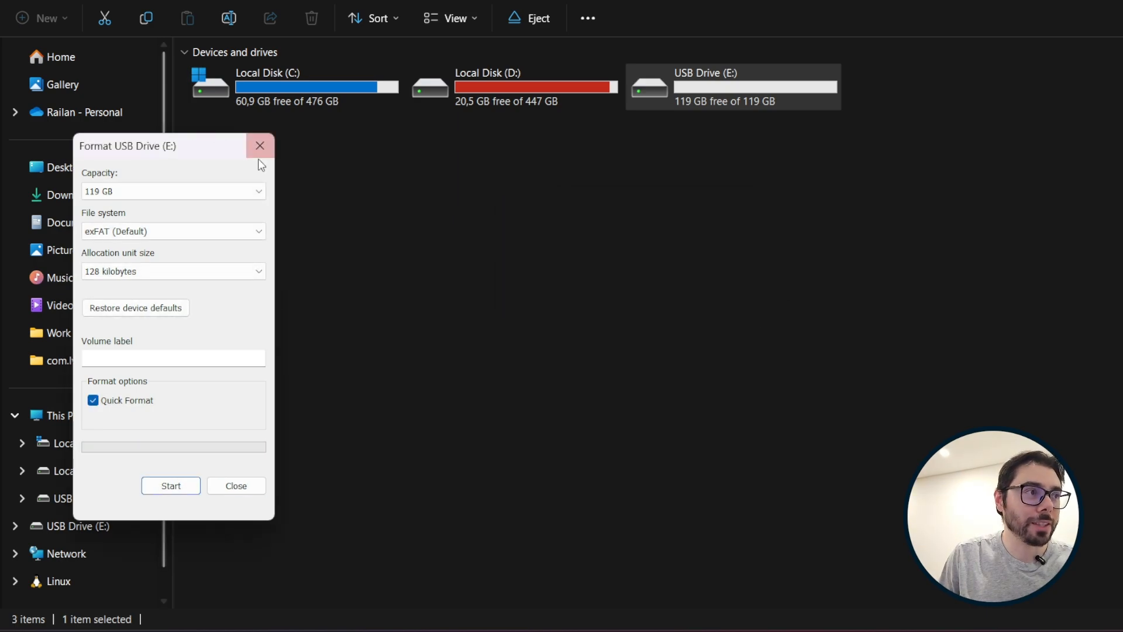
left_click(236, 486)
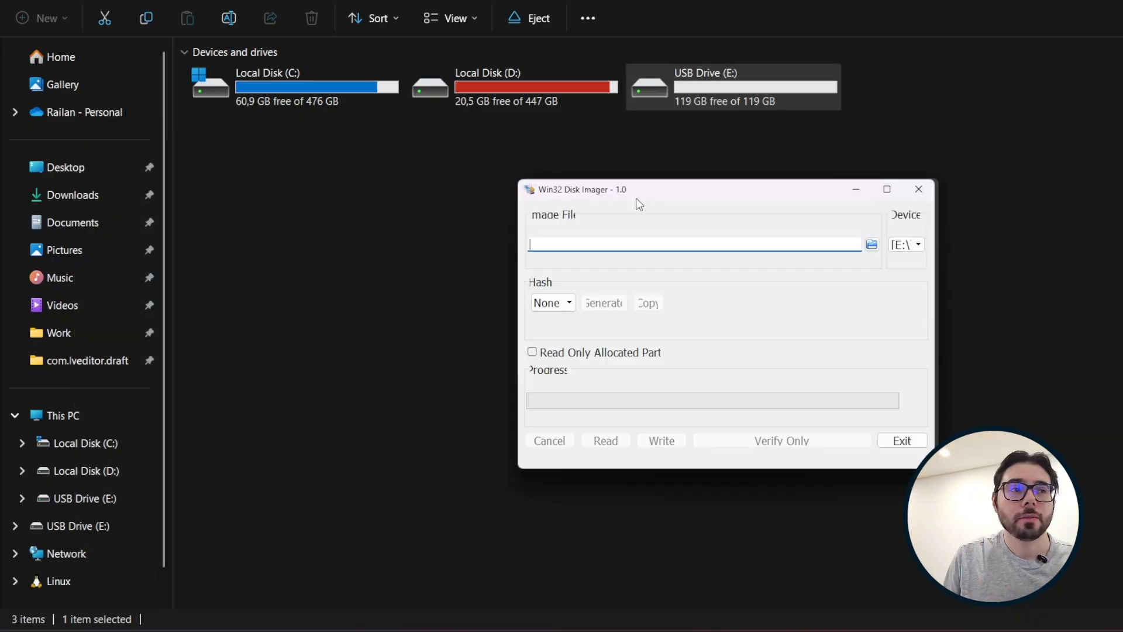
In Win32 Disk Imager, choose E: as the device and load "image" from D:\Games\retrogames\Backup\R36XX_BackupClone.
left_click_drag(637, 198, 627, 180)
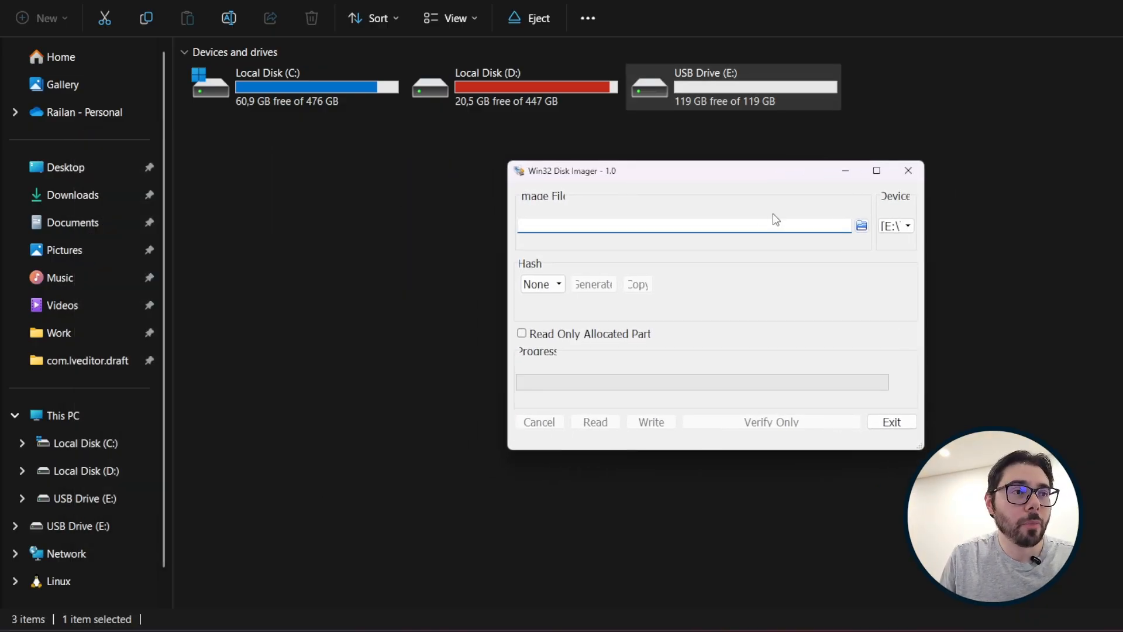
left_click(897, 231)
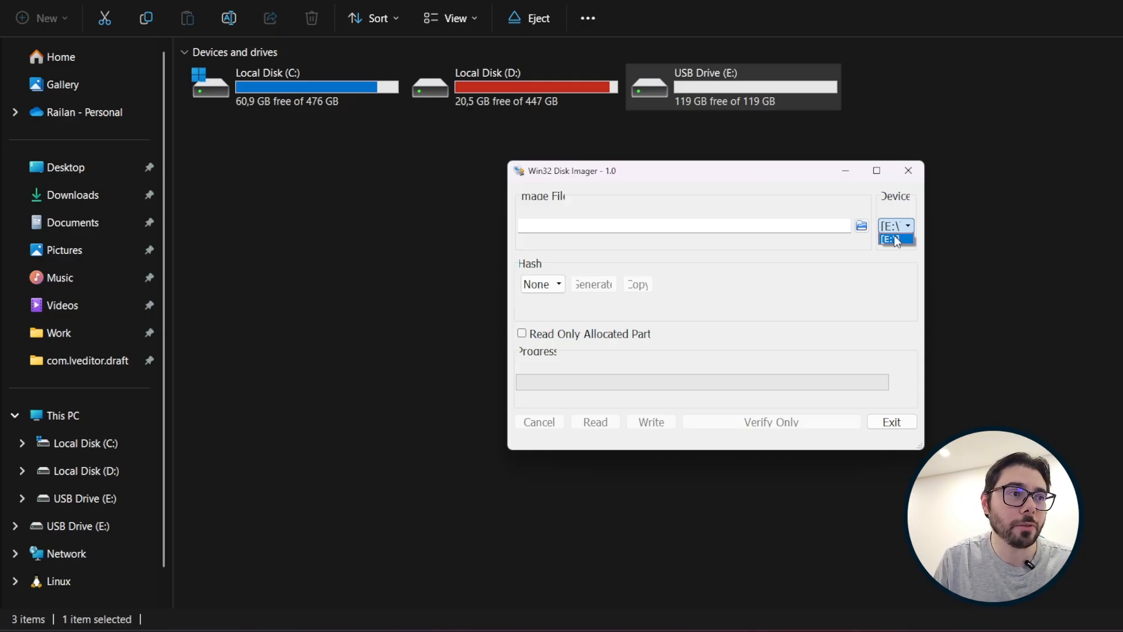
left_click(897, 240)
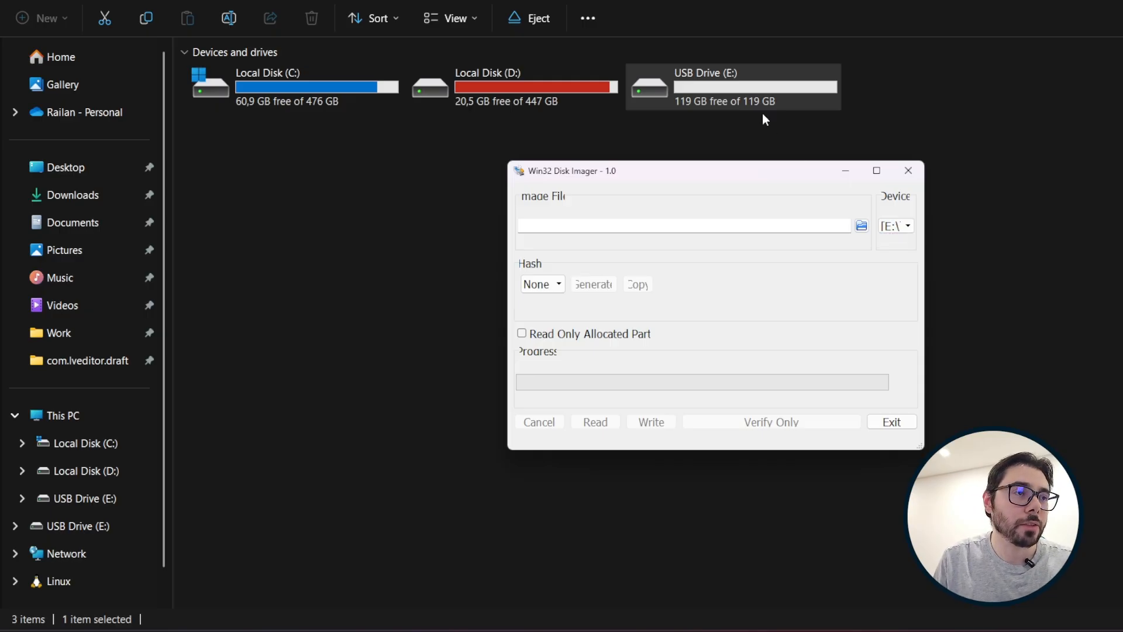
left_click(862, 227)
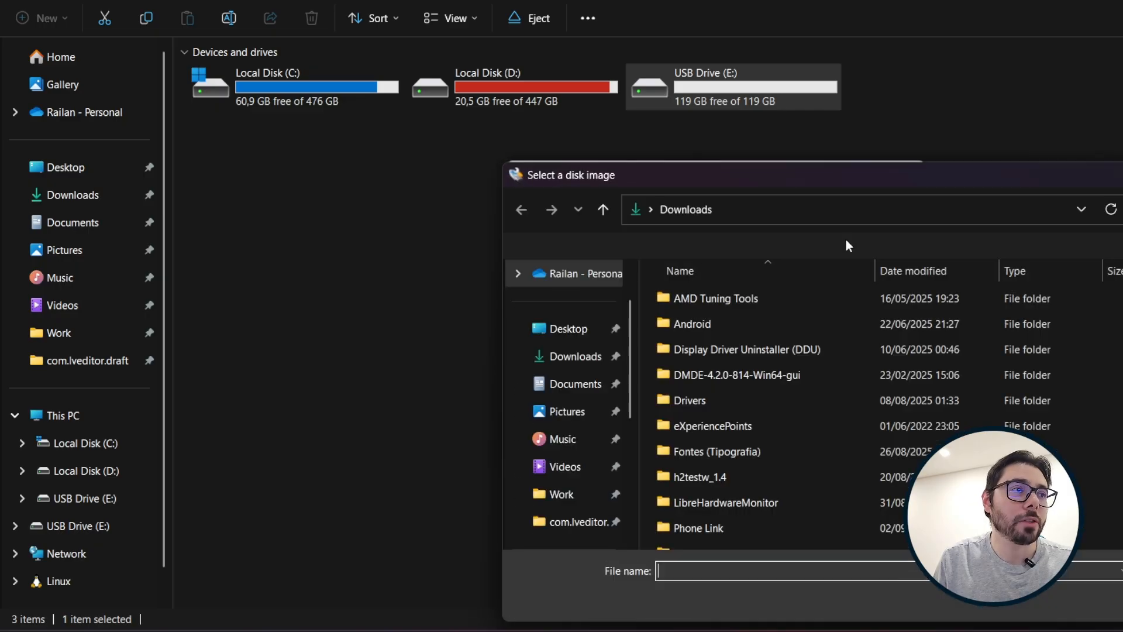
left_click(826, 212)
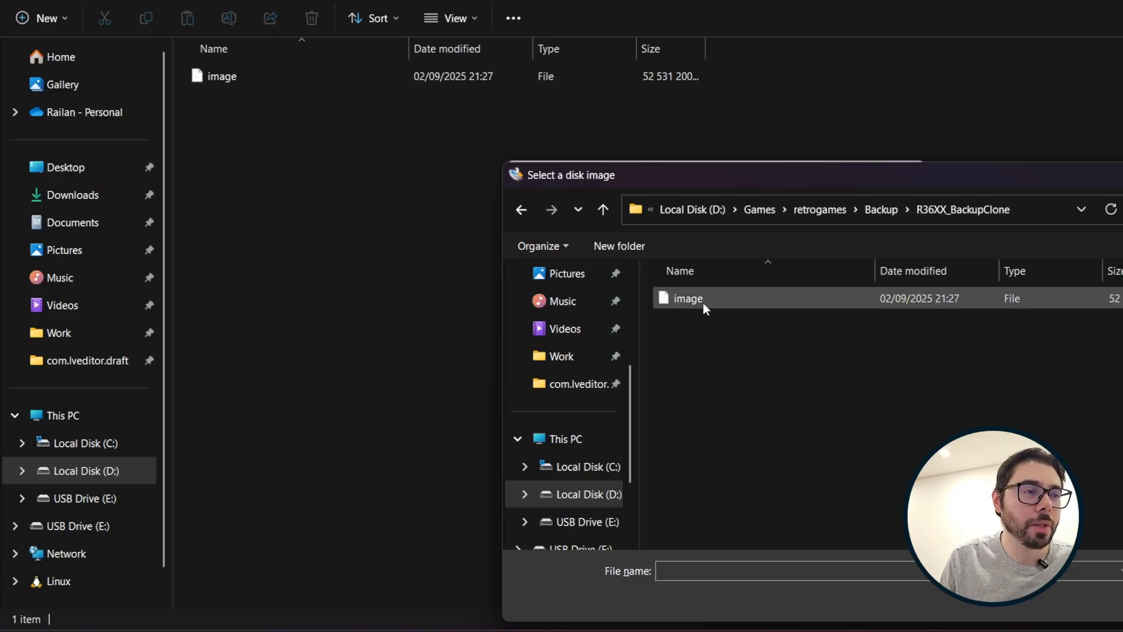
left_click(703, 303)
double_click(718, 301)
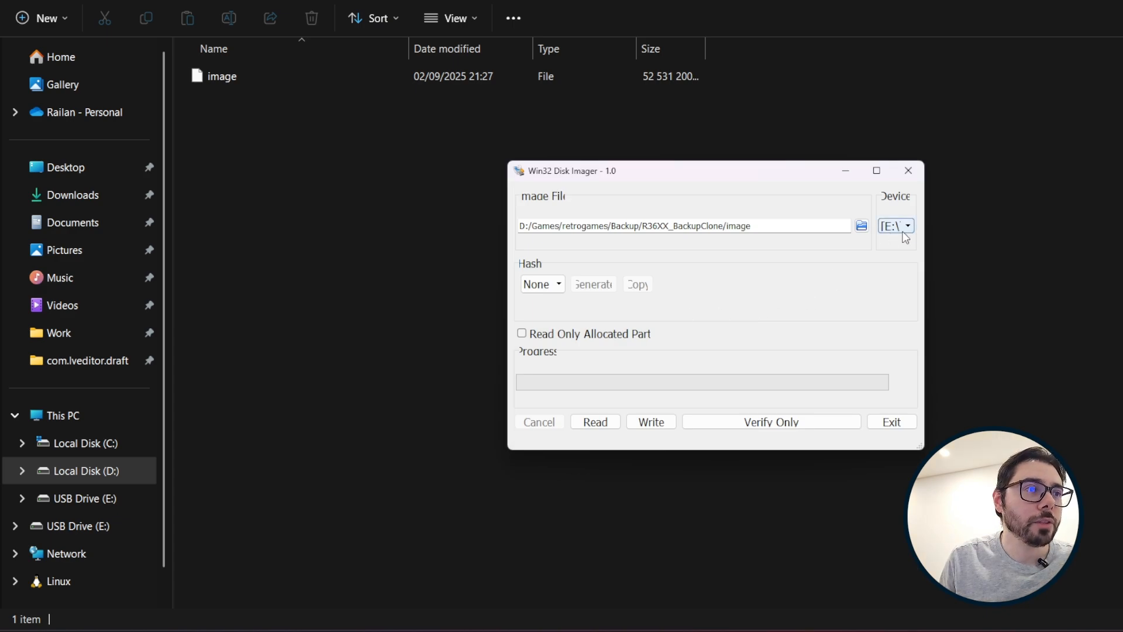
Write the image to drive E:, accepting the overwrite, and exit Win32 Disk Imager.
left_click(650, 423)
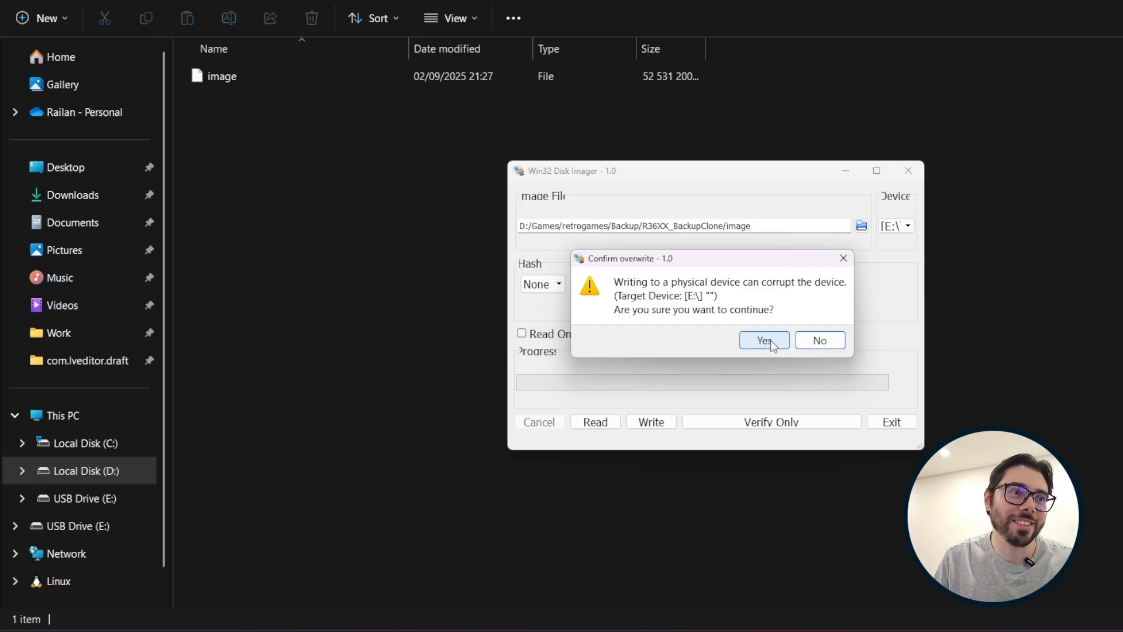
left_click(771, 345)
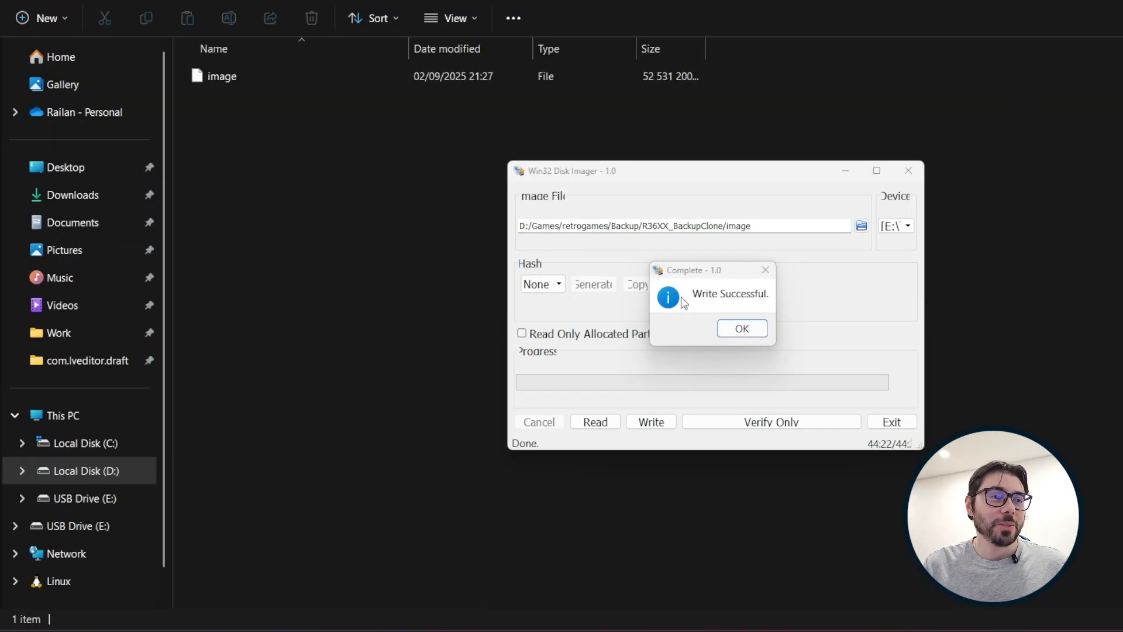
left_click(739, 329)
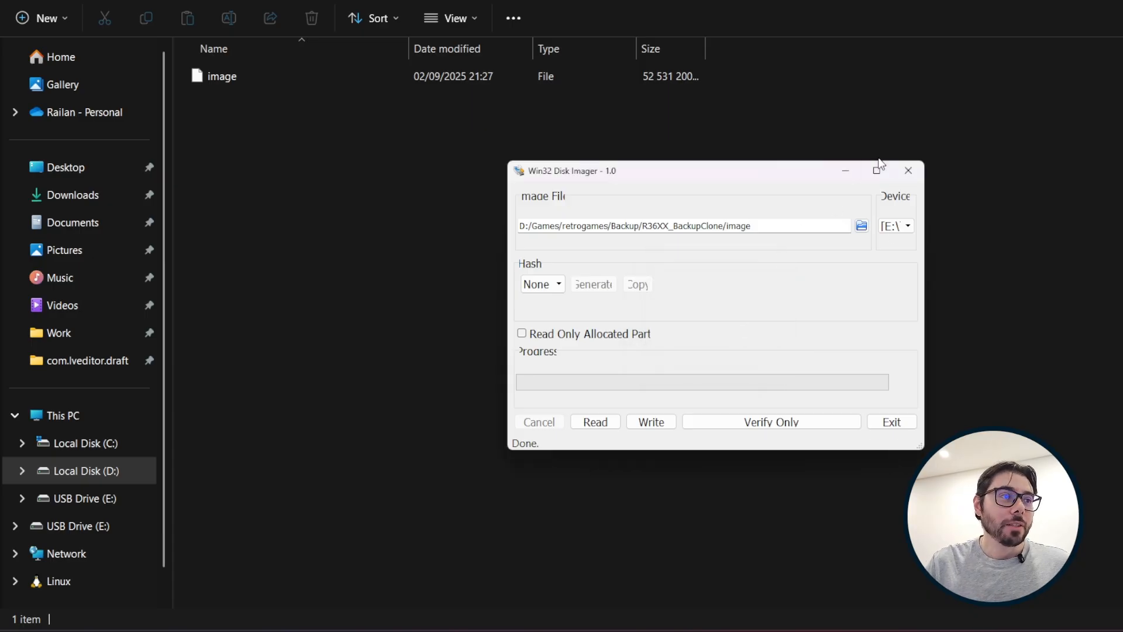
left_click(901, 427)
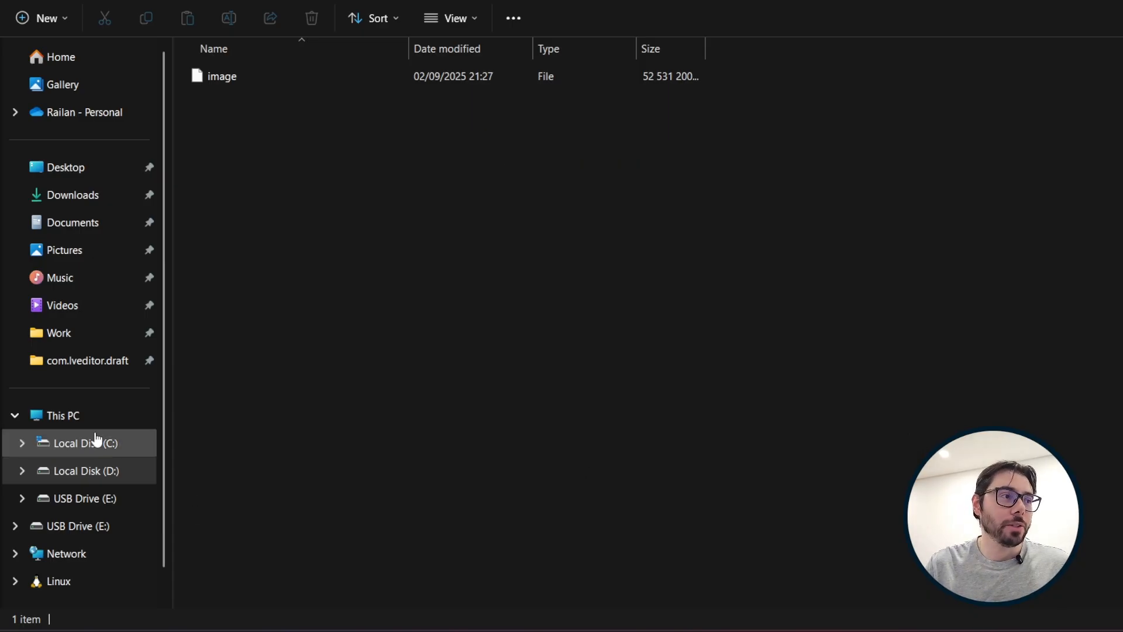
Inspect the R36xx V52 64G (E:) drive among the PC's drives, closing its automatically opened folder window.
left_click(89, 427)
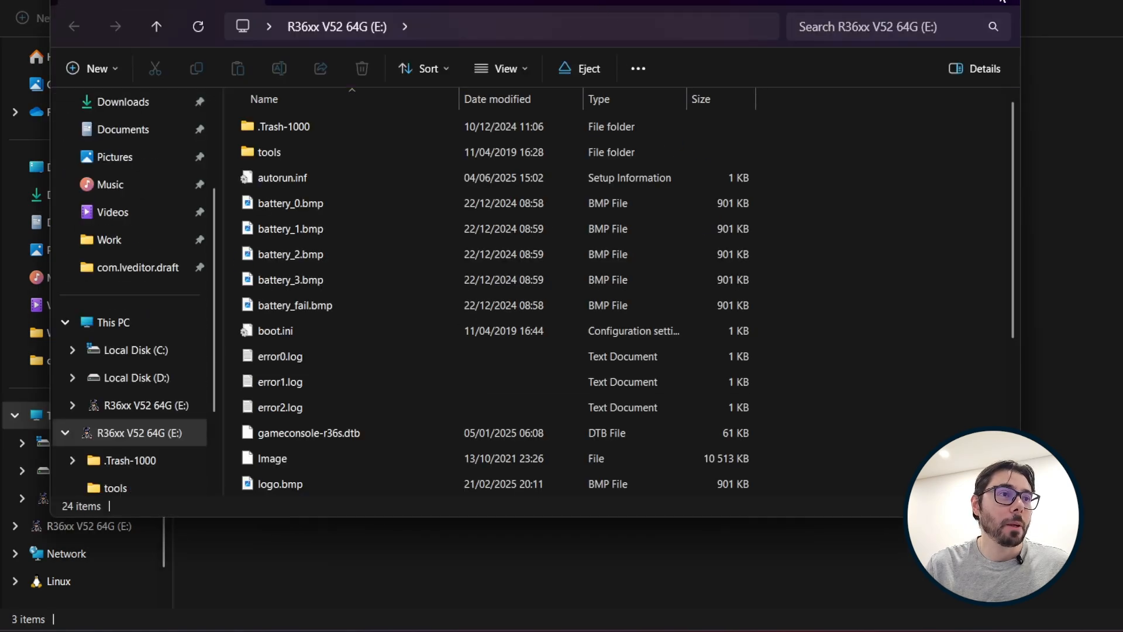
key("alt+F4")
left_click_drag(727, 188, 758, 83)
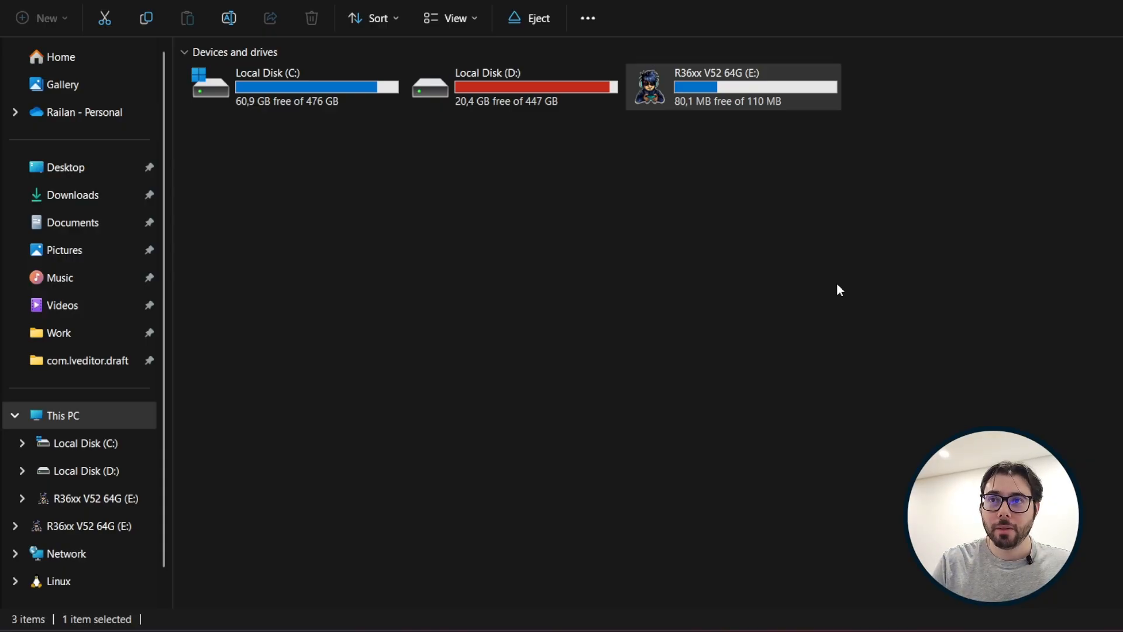
In Disk Management, examine the removable Disk 2's partitions, including BOOT (E:), EASYROMS and the unallocated space.
left_click_drag(1122, 65, 662, 66)
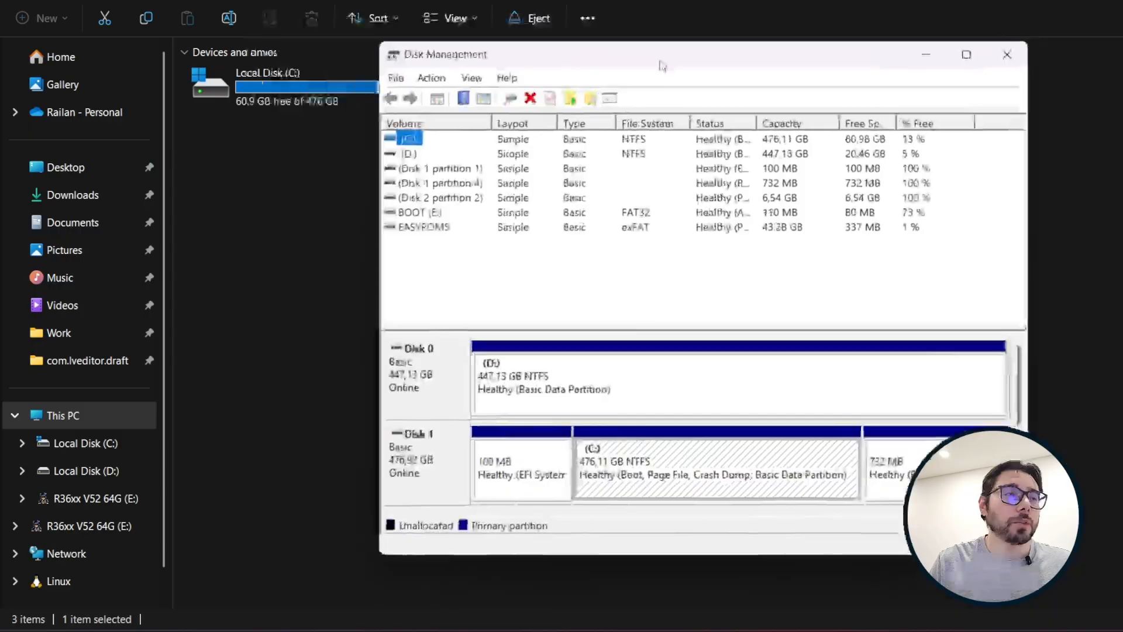
left_click(415, 214)
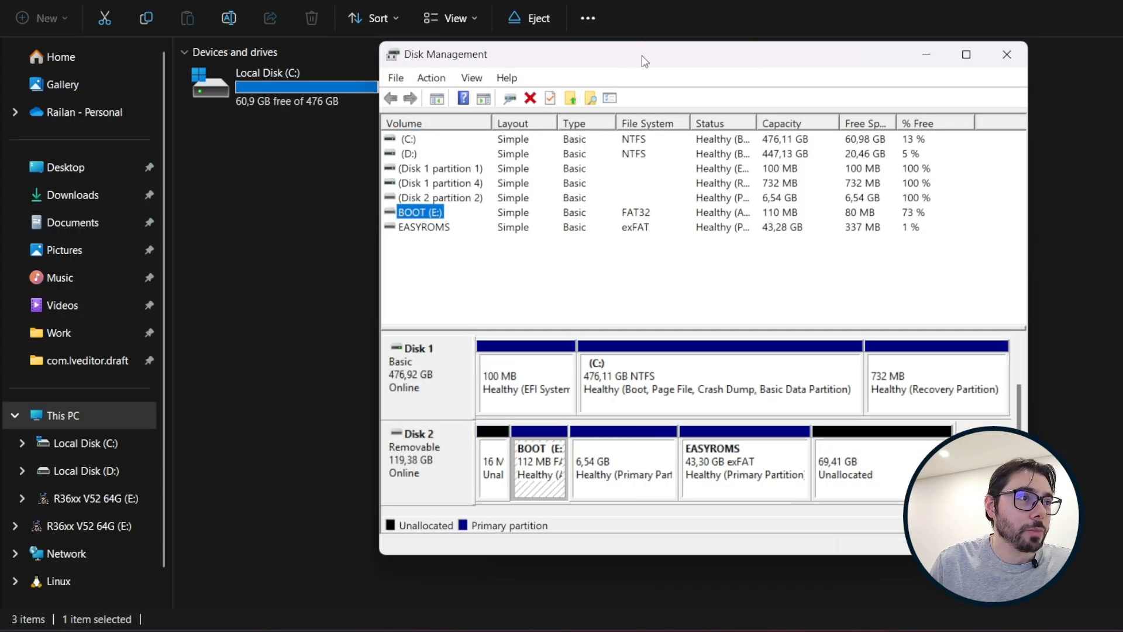
left_click_drag(640, 56, 635, 127)
left_click_drag(824, 412, 824, 413)
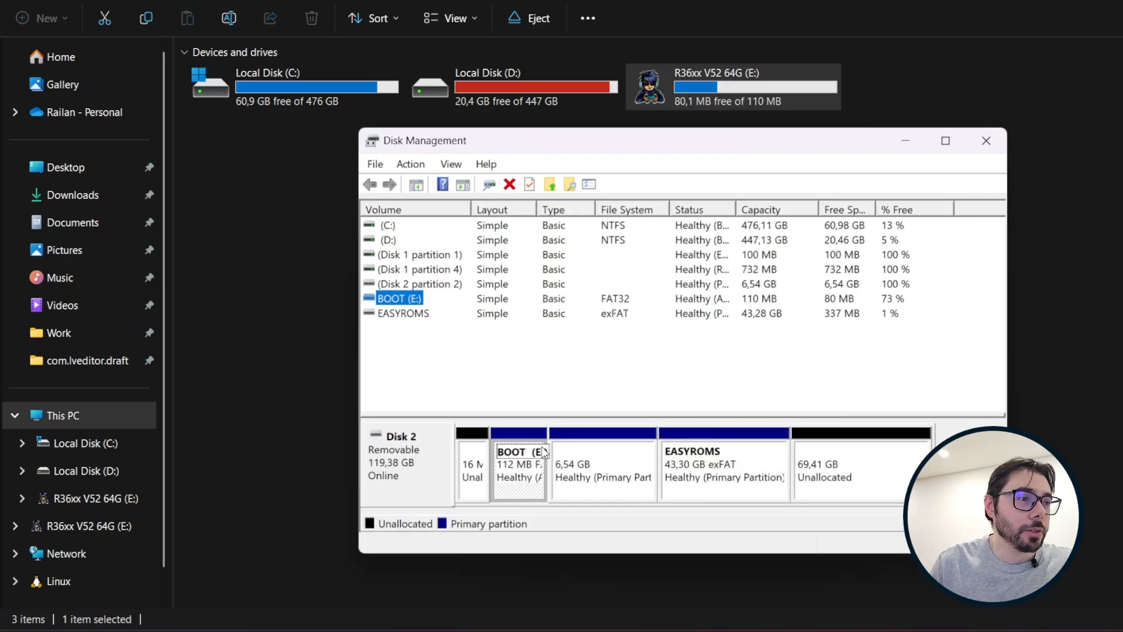
left_click(474, 457)
left_click(523, 464)
left_click(603, 471)
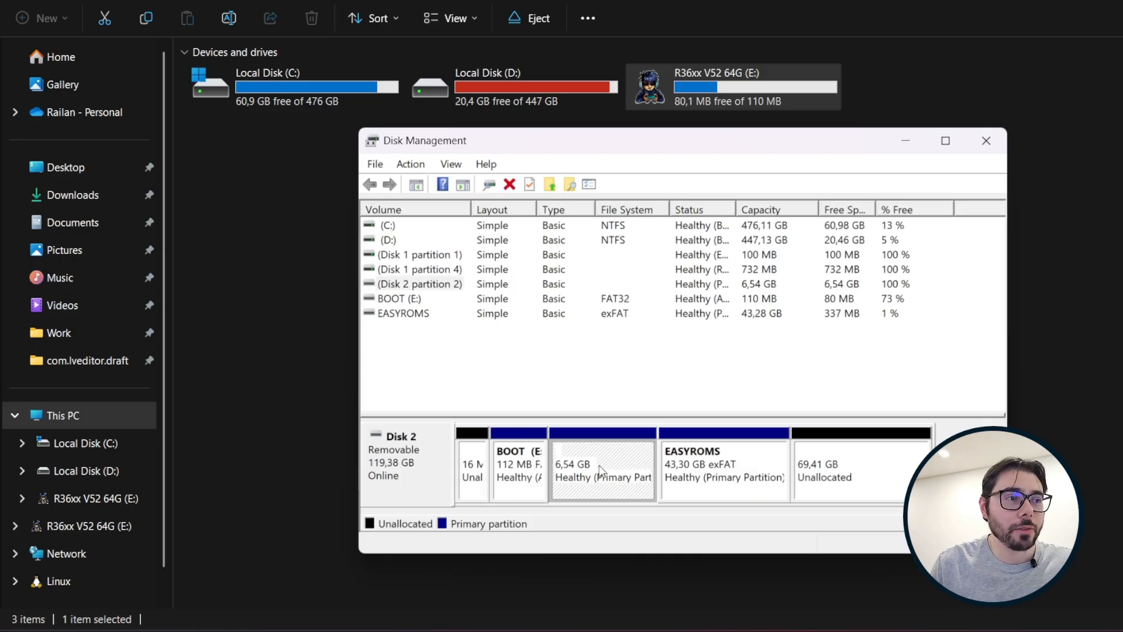
left_click(730, 474)
left_click(870, 484)
left_click(735, 462)
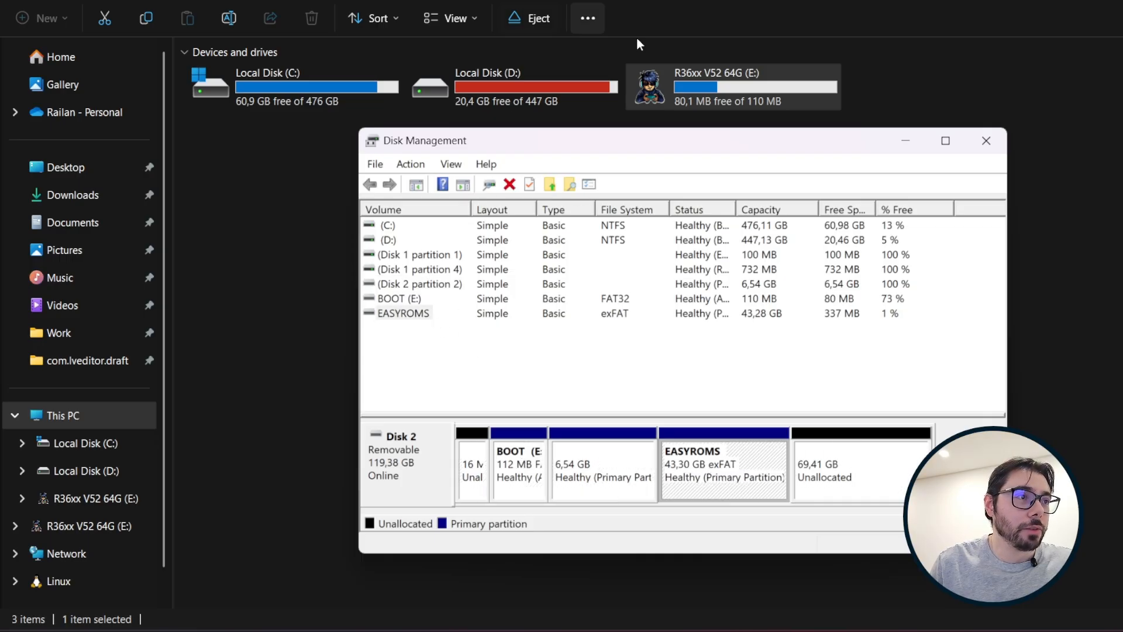
Assign drive letter F to the EASYROMS partition and close its automatically opened folder window.
right_click(722, 463)
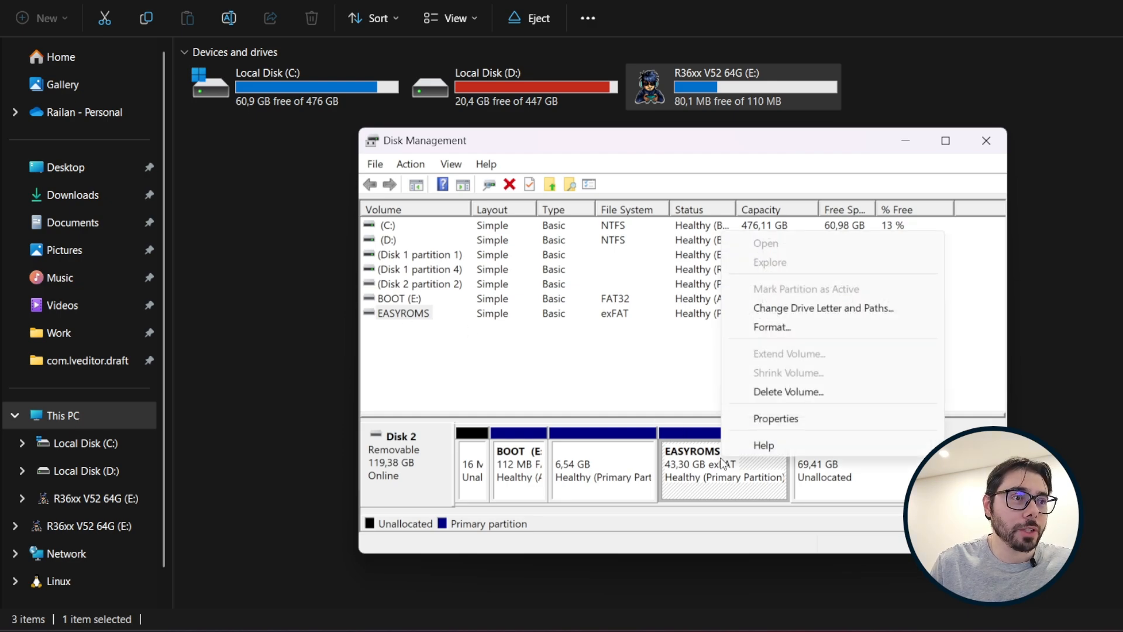
left_click(843, 316)
left_click(563, 397)
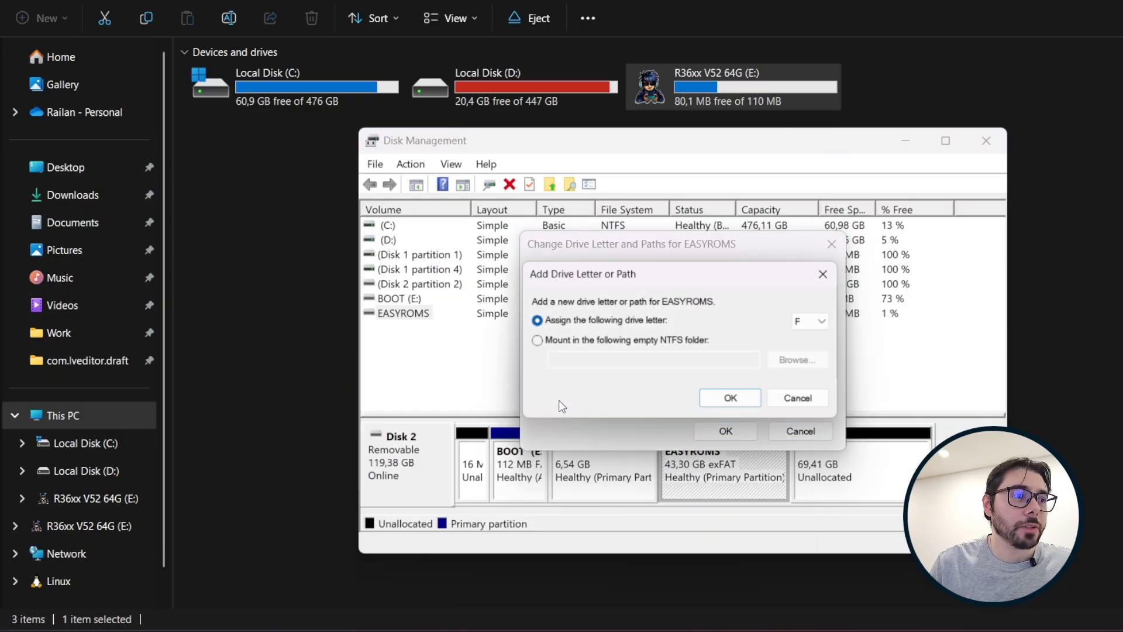
left_click(735, 401)
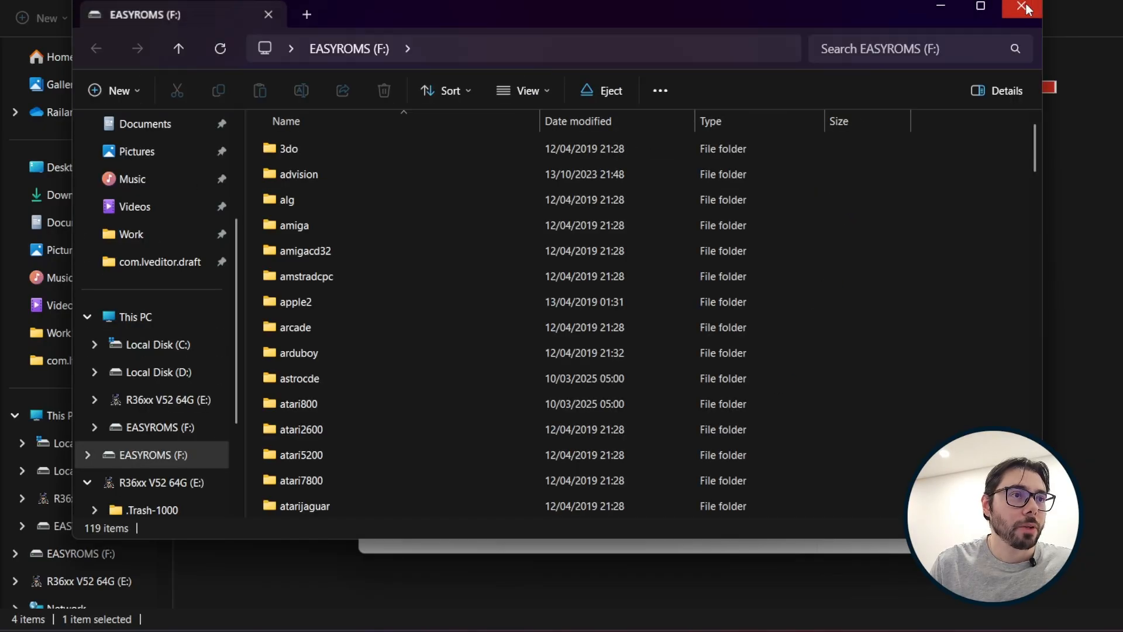
left_click(1021, 6)
Examine the unallocated space beside the EASYROMS (F:) partition on Disk 2.
left_click_drag(863, 141, 793, 146)
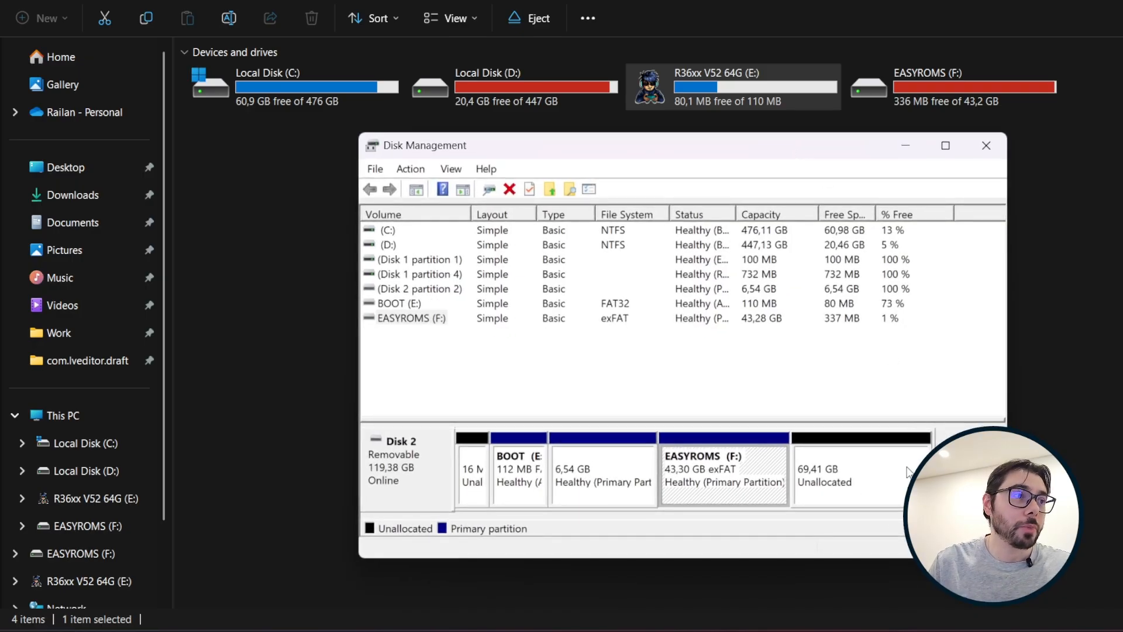
left_click(855, 483)
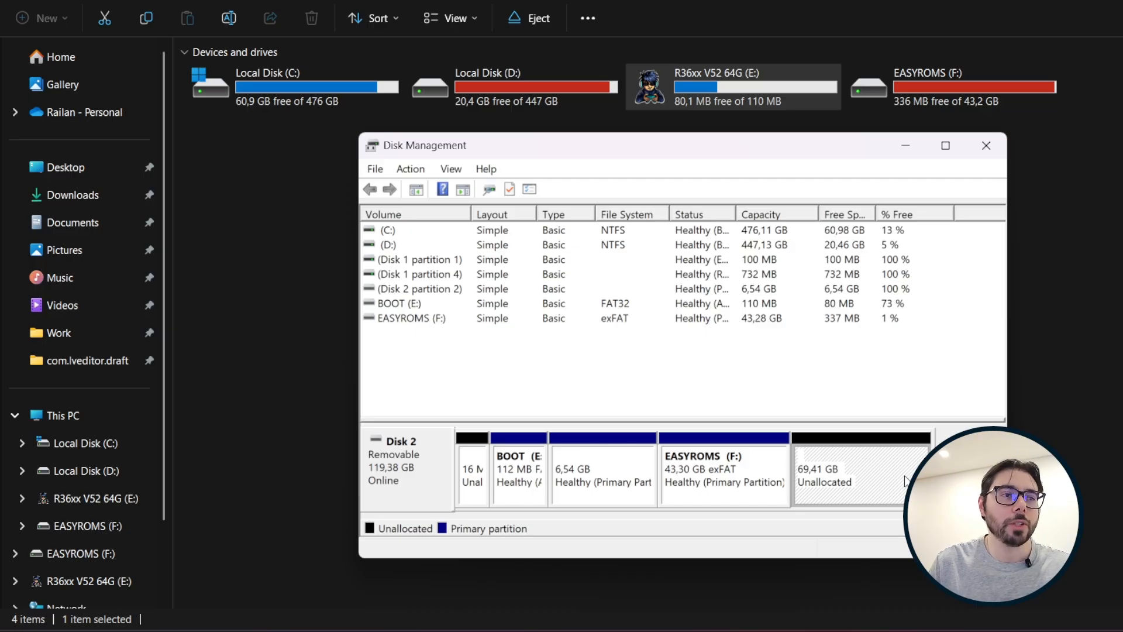
left_click(728, 473)
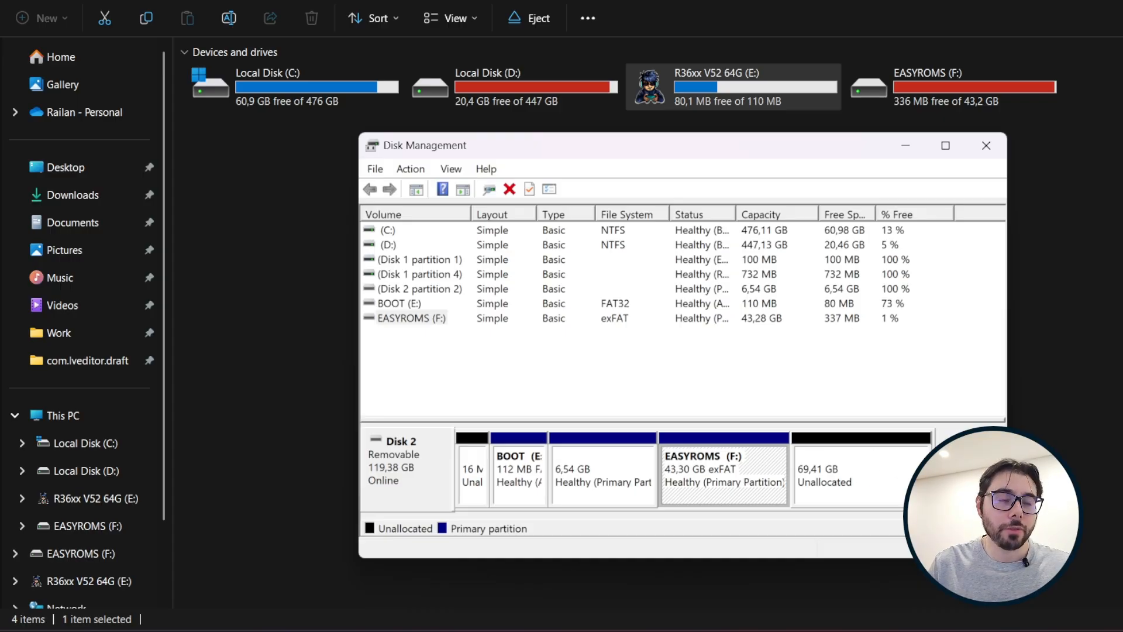
left_click(1071, 408)
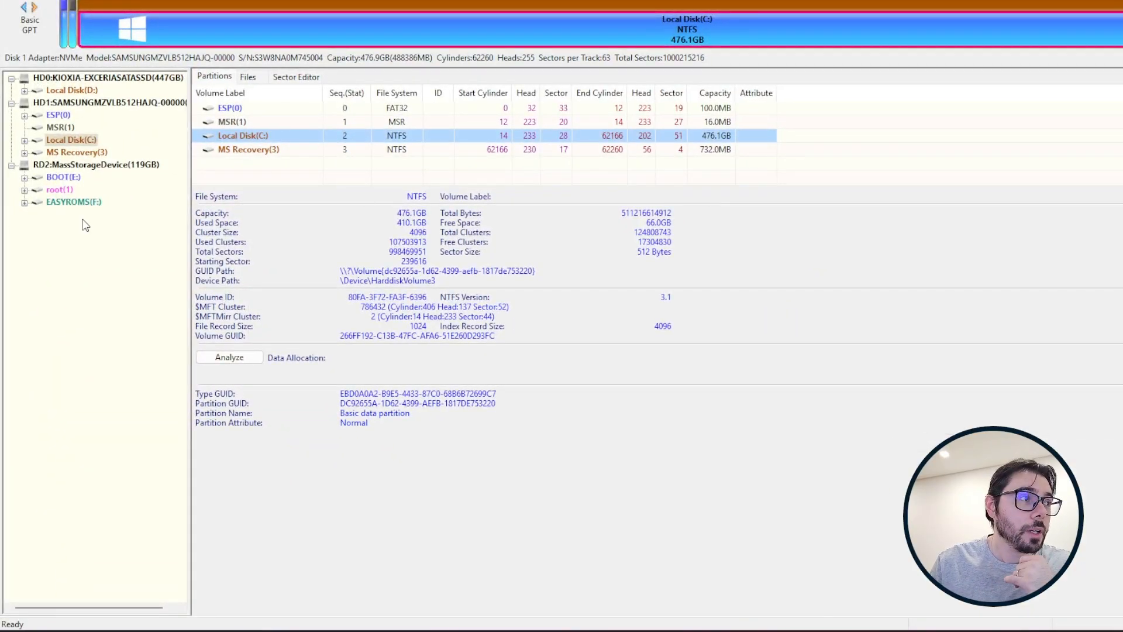
In DiskGenius, collapse the HD0 and HD1 internal disks and select the RD2 MassStorageDevice card.
left_click(11, 103)
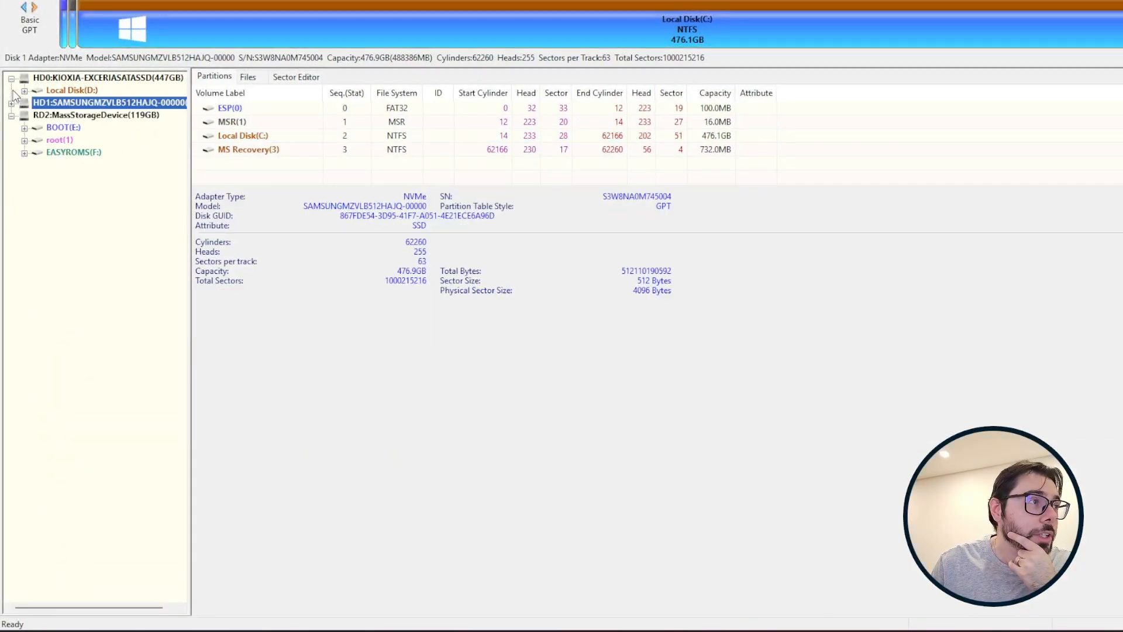
left_click(11, 78)
left_click(66, 104)
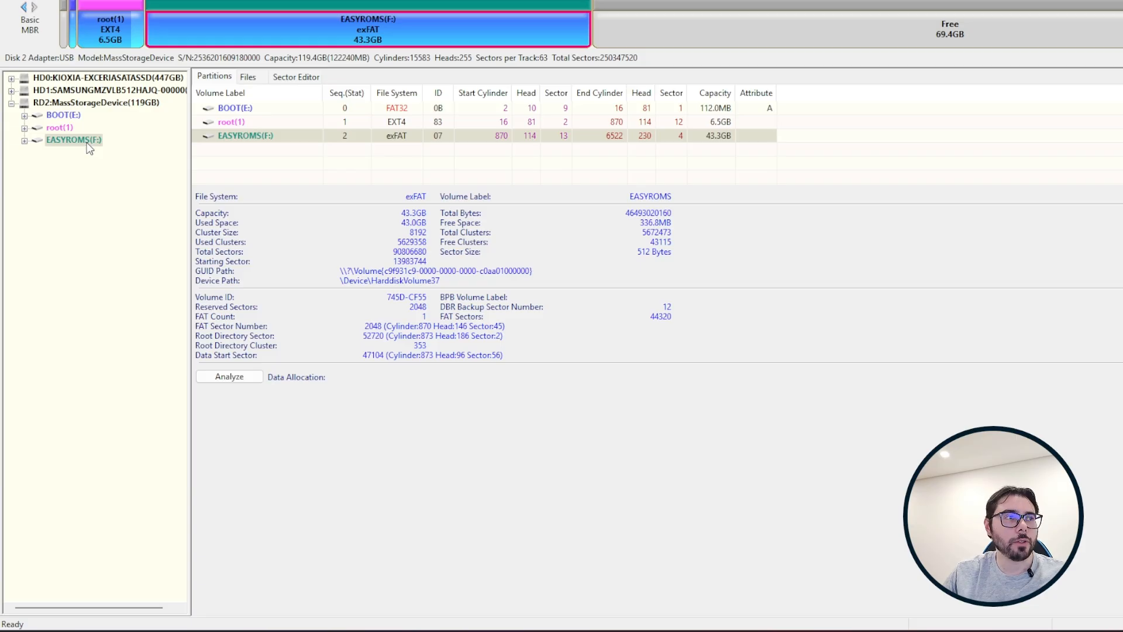
Resize the EASYROMS (F:) partition to 112.71GB to take up the card's free space, accepting both warnings.
right_click(89, 146)
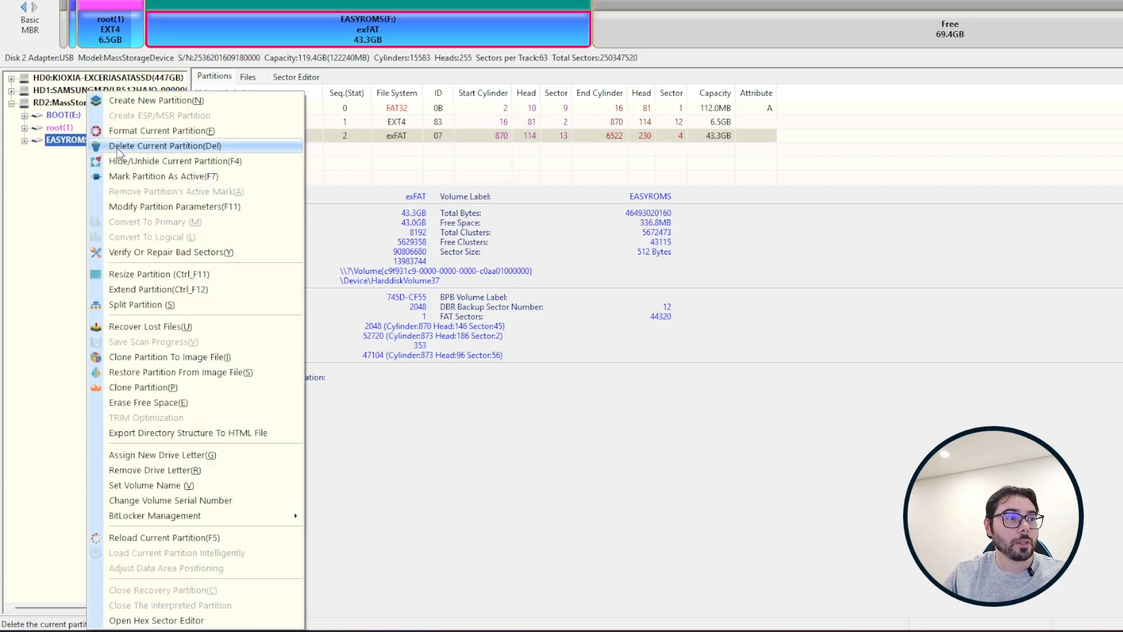
left_click(187, 298)
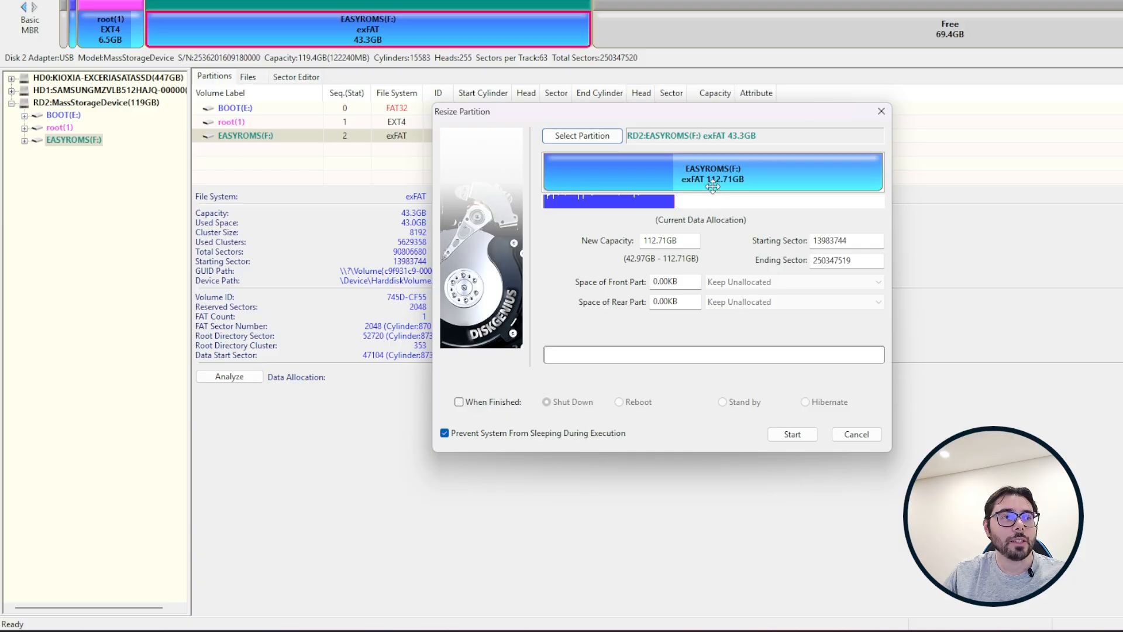
left_click_drag(697, 115, 811, 207)
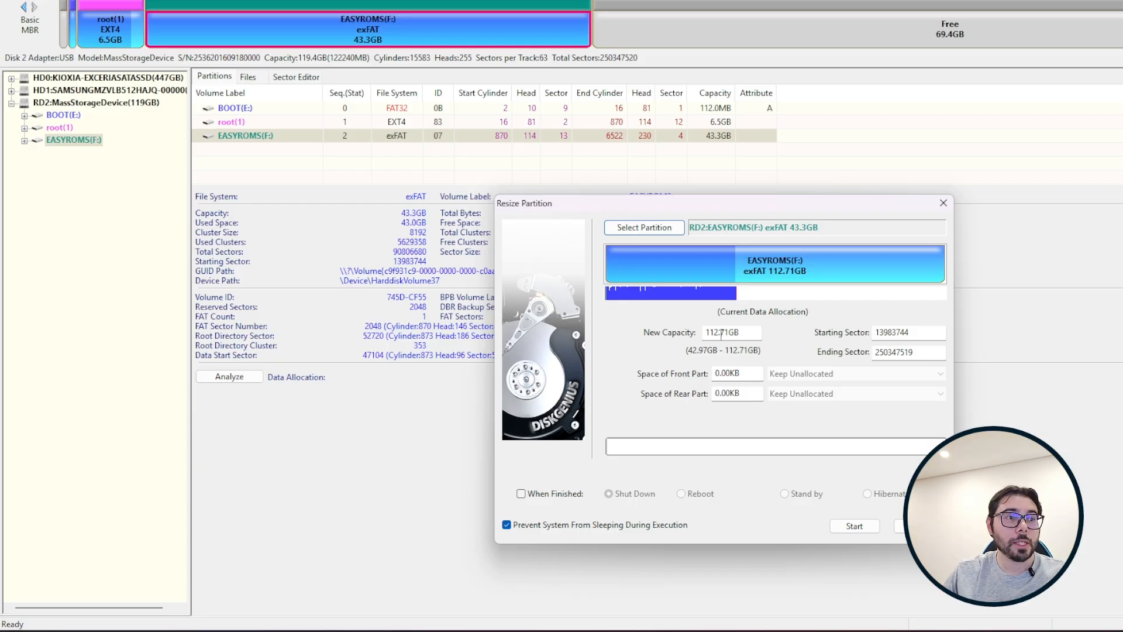
left_click(854, 526)
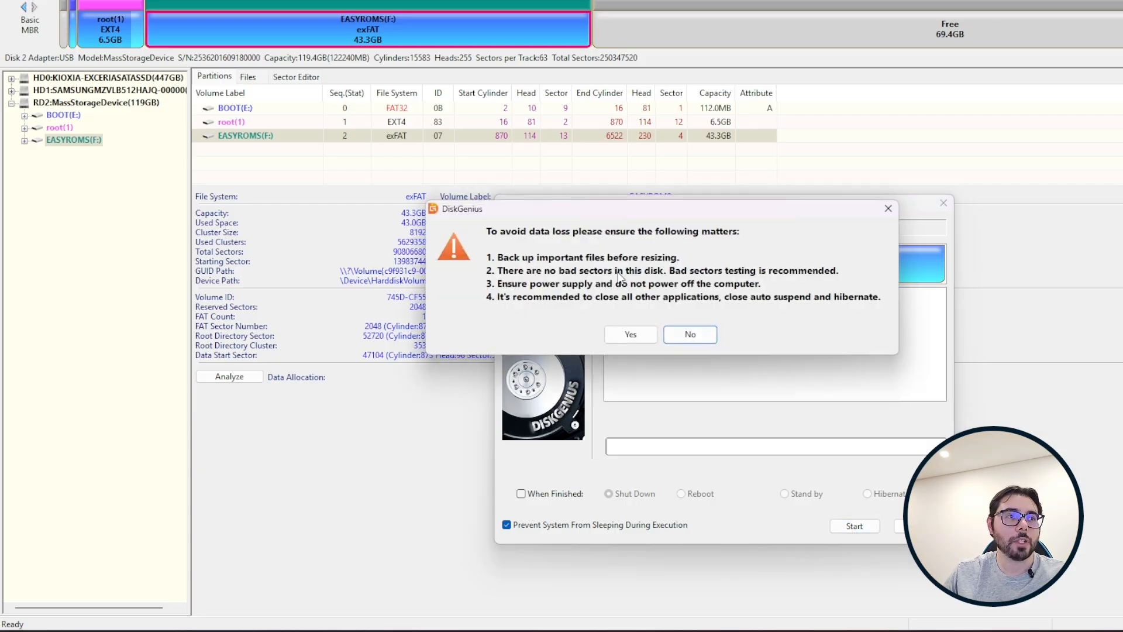
left_click(620, 335)
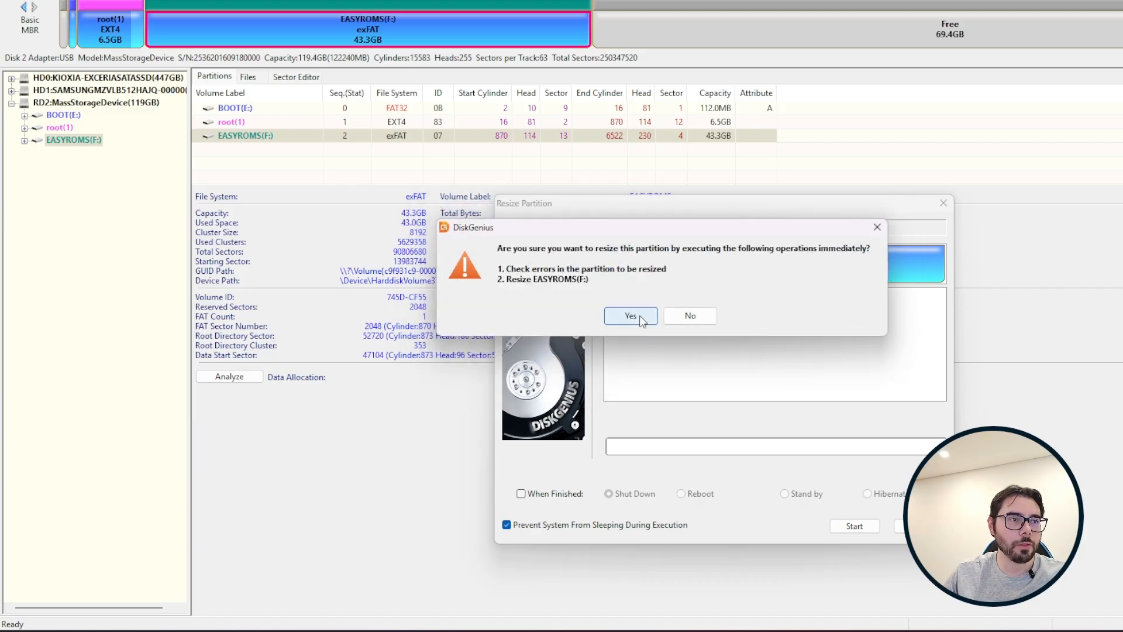
left_click(630, 315)
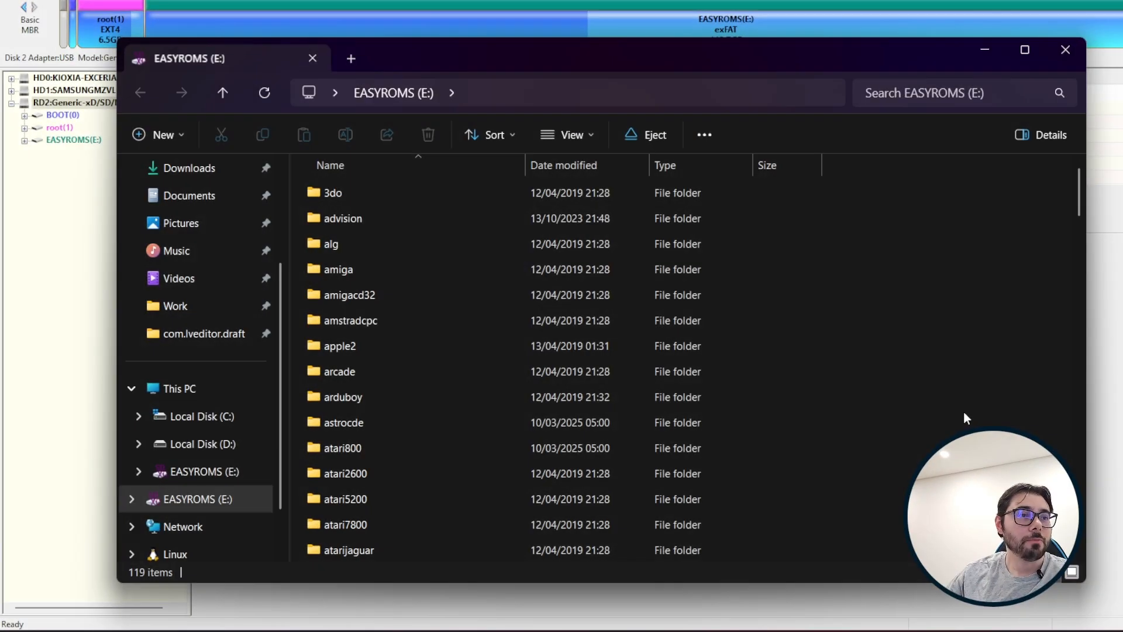
Check EASYROMS (E:) among the PC's drives, switch to Disk Management and refresh its disk information.
left_click(197, 395)
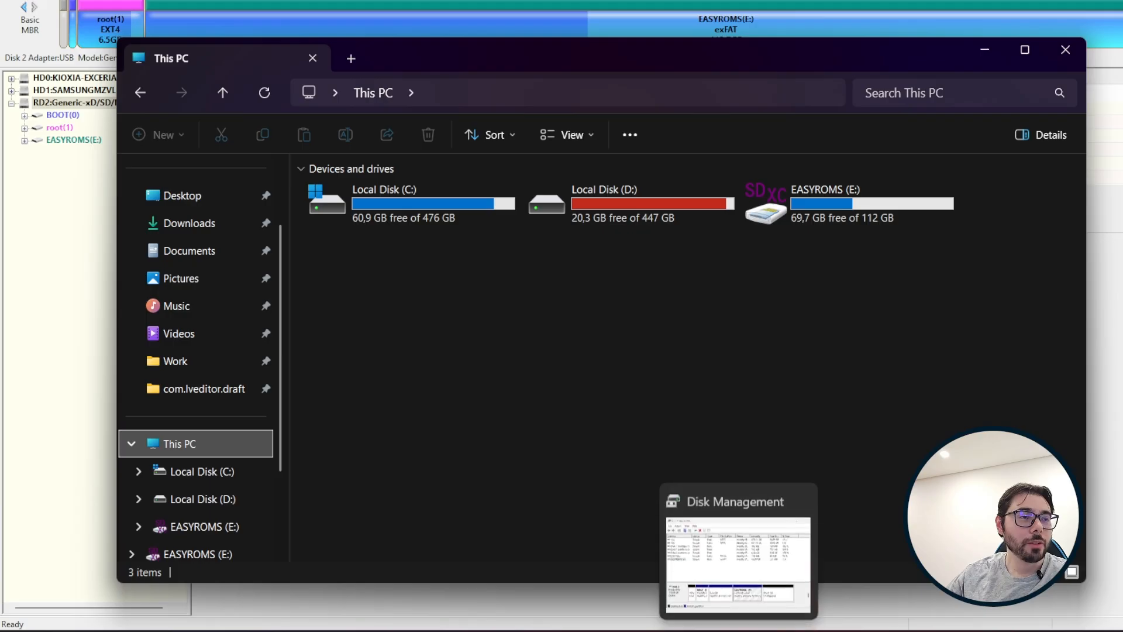
left_click(738, 629)
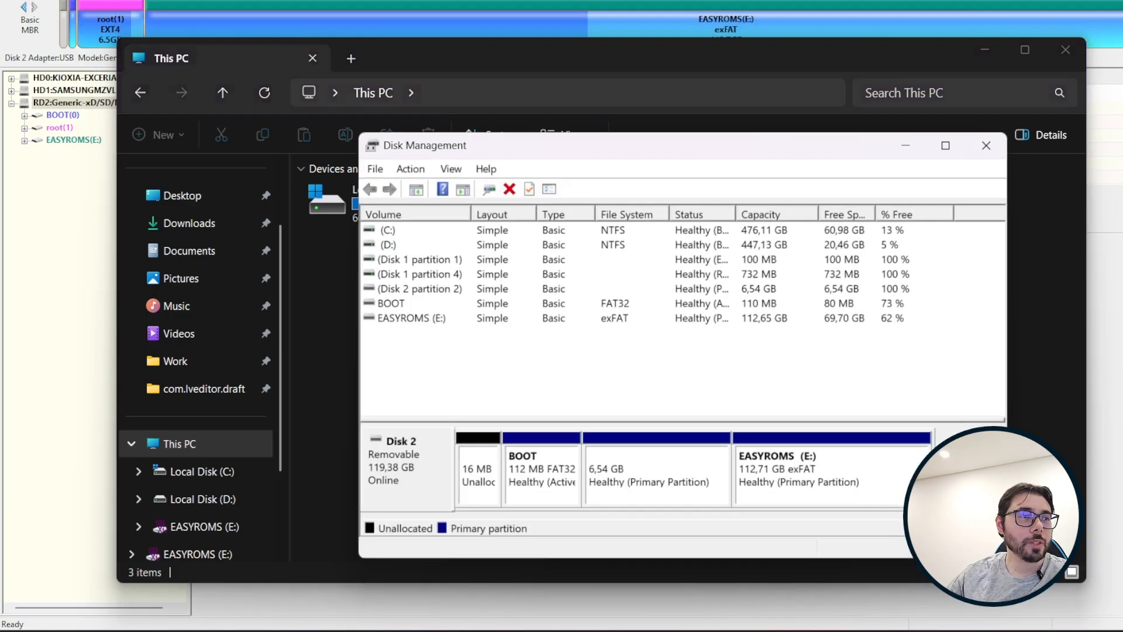
left_click(413, 169)
left_click(430, 192)
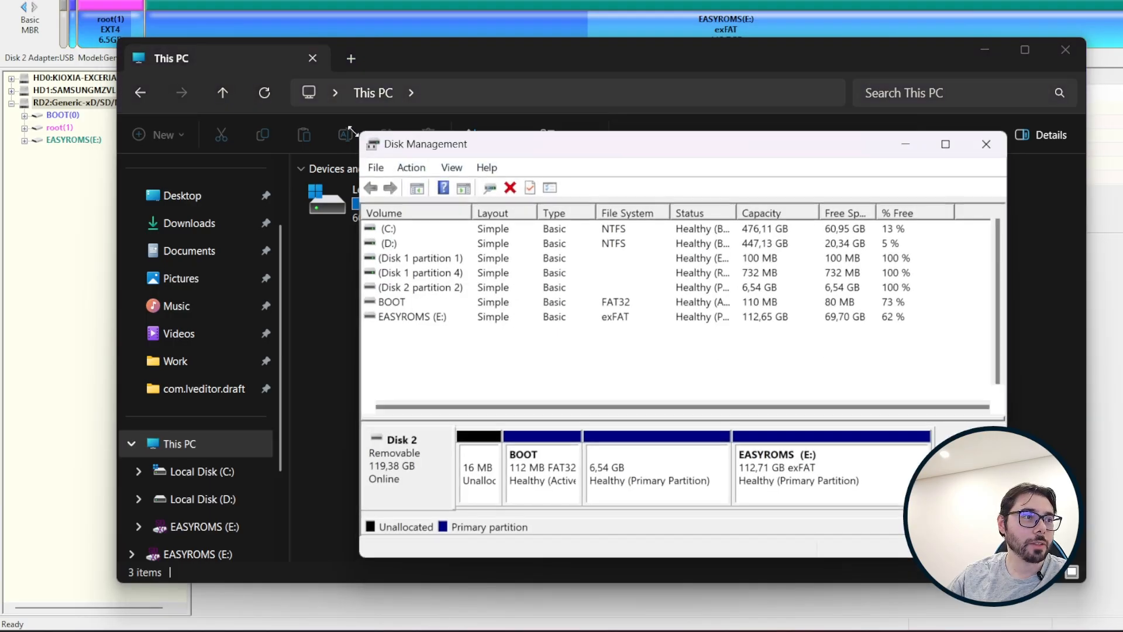
Enlarge the Disk Management window to examine Disk 2's partitions, then close the completed Resize Partition dialog in DiskGenius.
left_click_drag(360, 134, 162, 13)
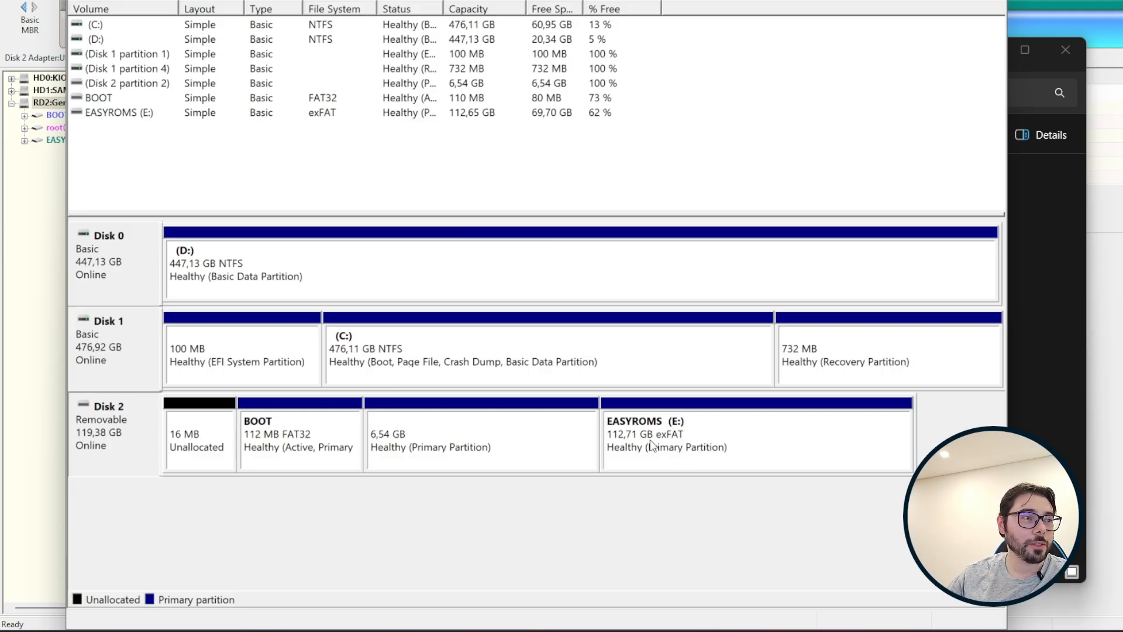
left_click(396, 440)
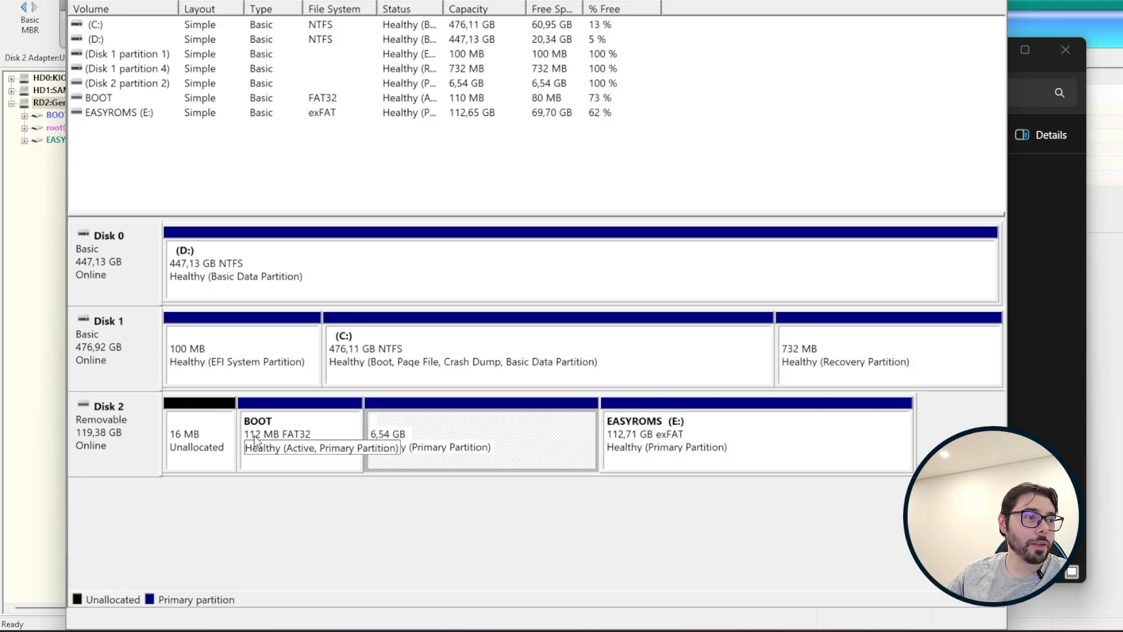
left_click(173, 457)
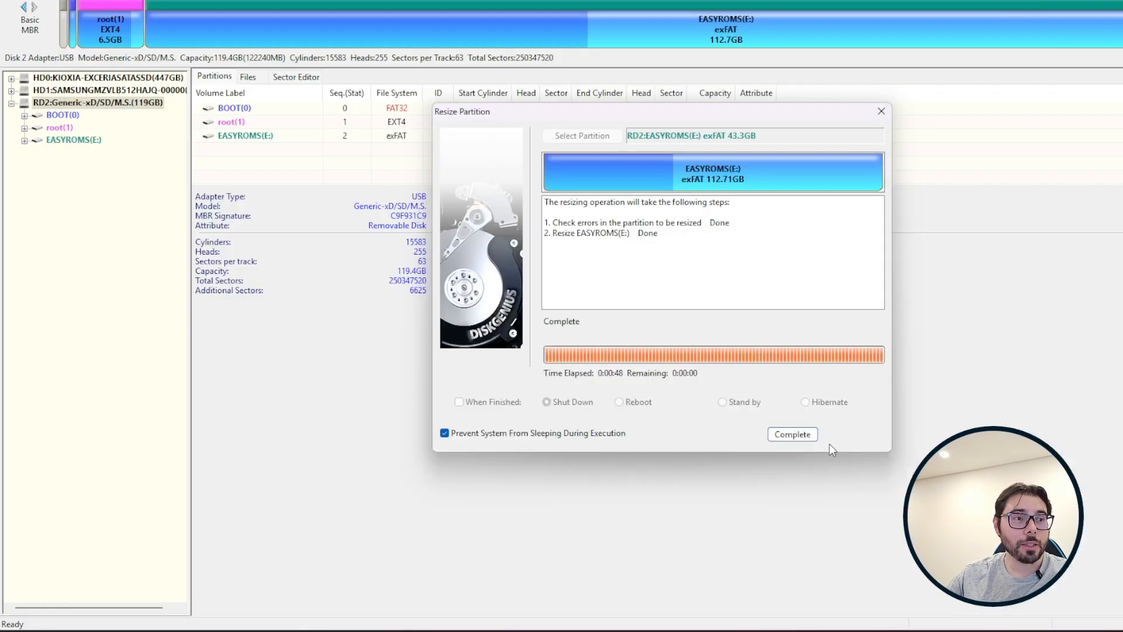
left_click(791, 434)
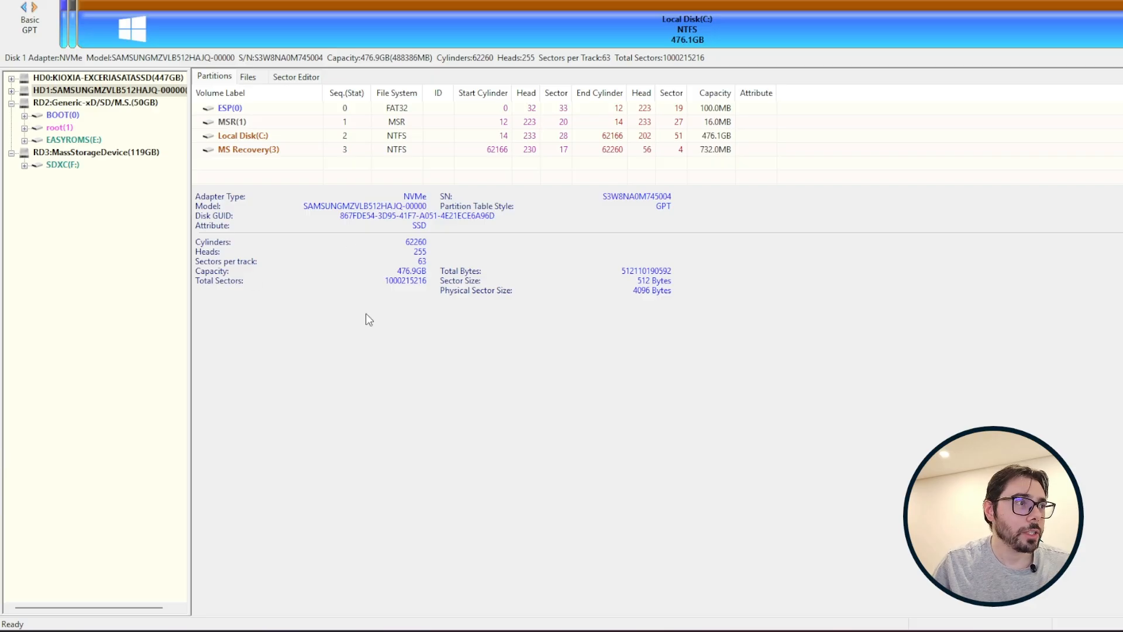
Compare the partitions of the RD2 Generic-xD/SD/M.S. source card with the SDXC (F:) volume on the RD3 card.
left_click(71, 104)
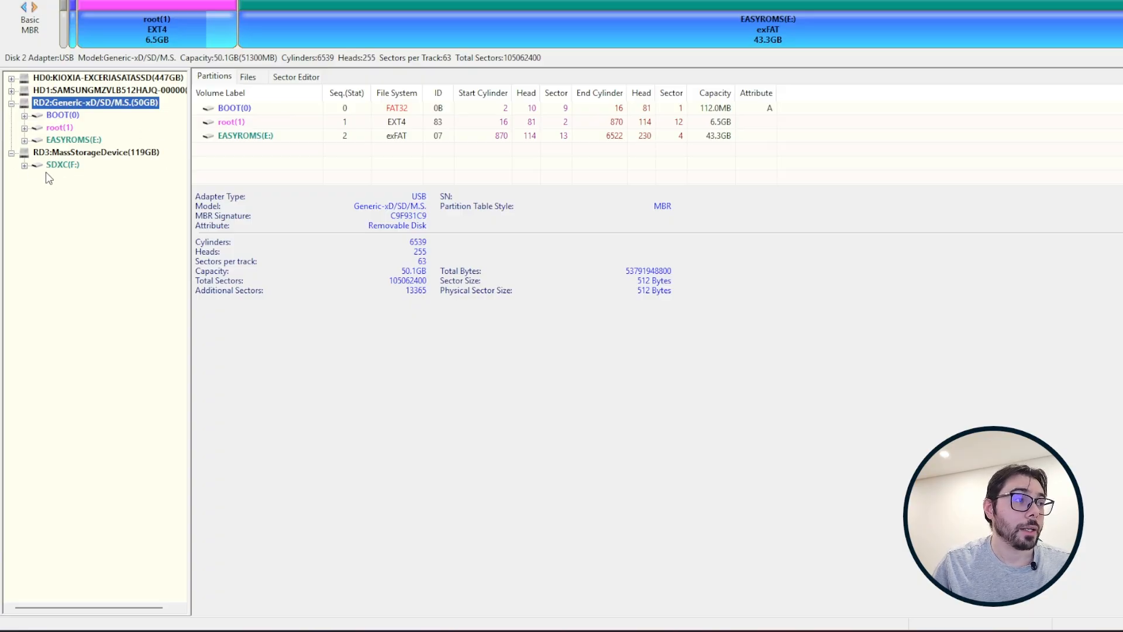
left_click(61, 166)
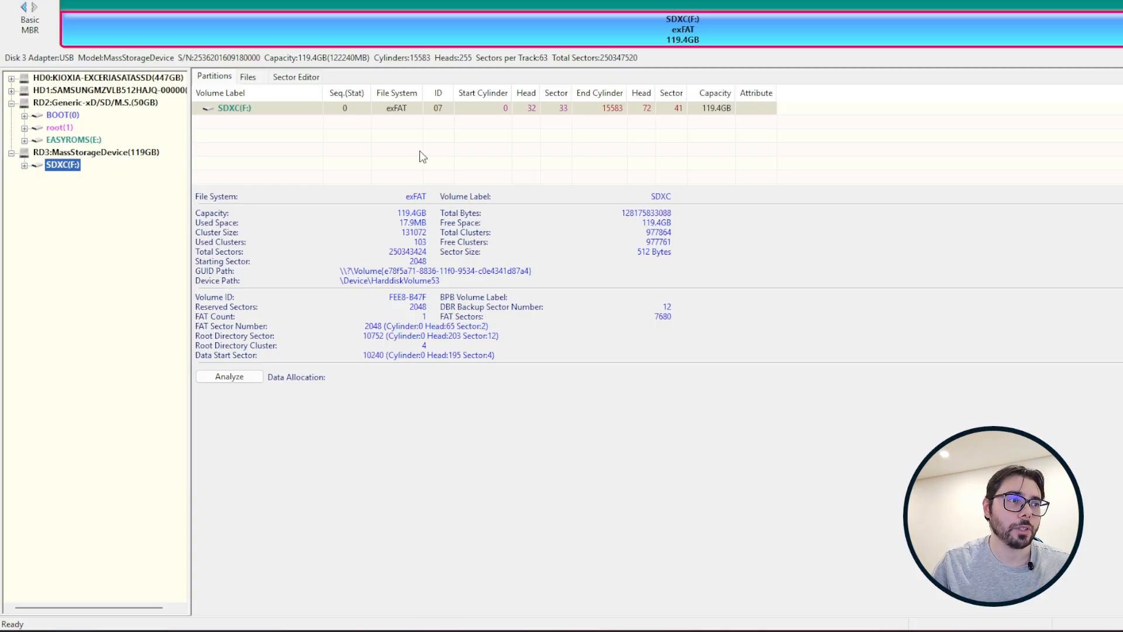
left_click(73, 140)
left_click(44, 104)
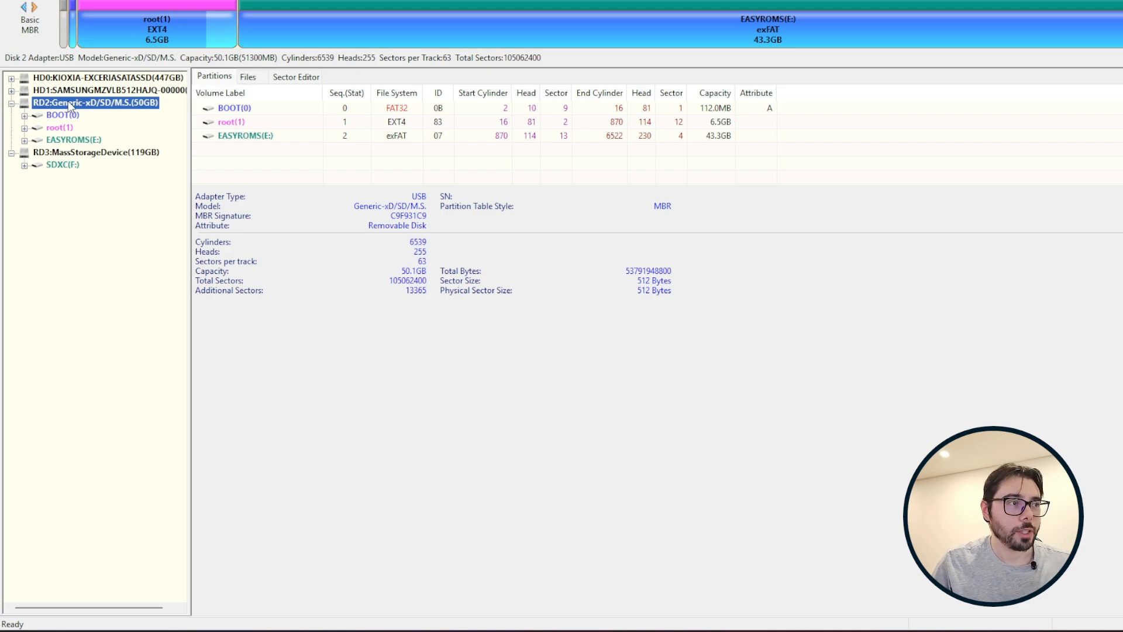
Set up a disk-to-image backup of RD2 with All Sectors mode, saving to the Desktop as RD2-Generic-xD_SD_M.S.(50GB).pmfx.
right_click(67, 100)
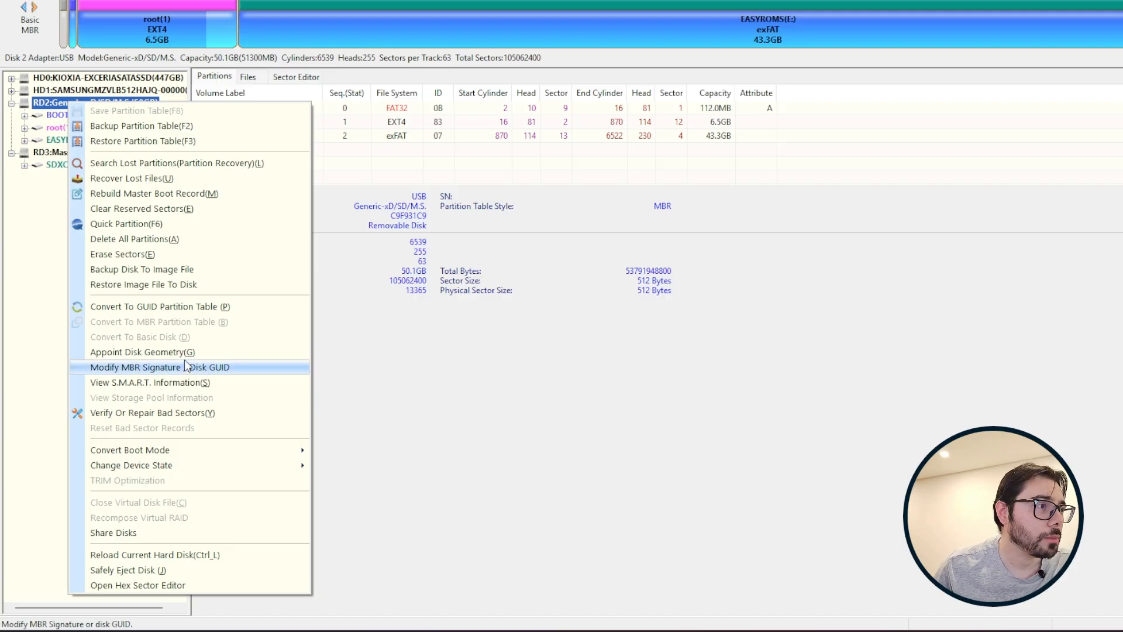
left_click(204, 270)
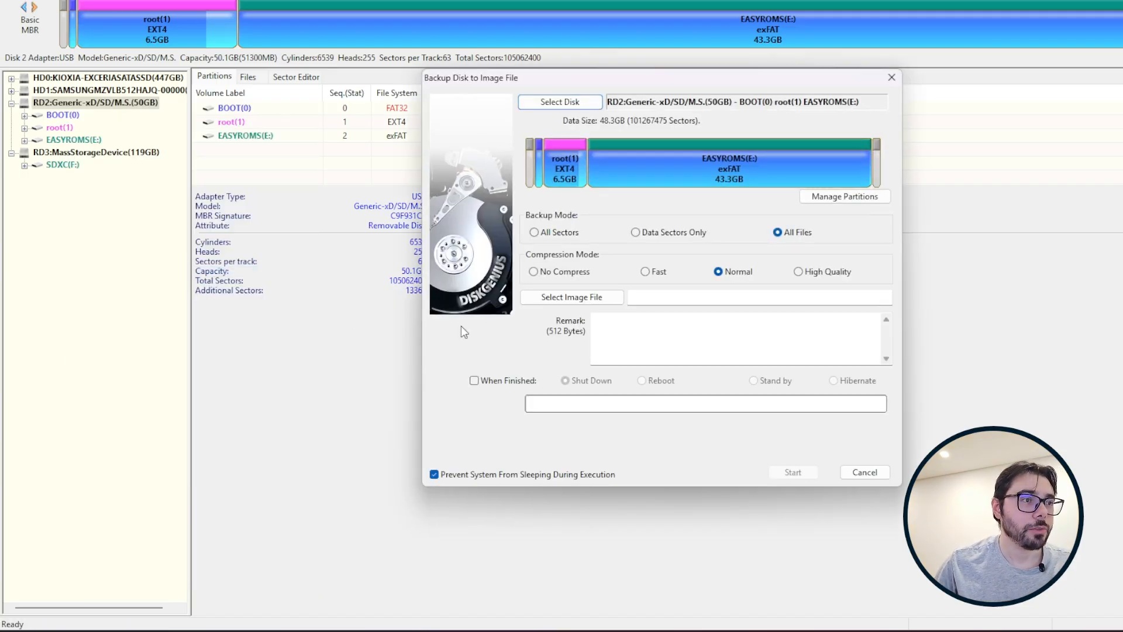
left_click(562, 235)
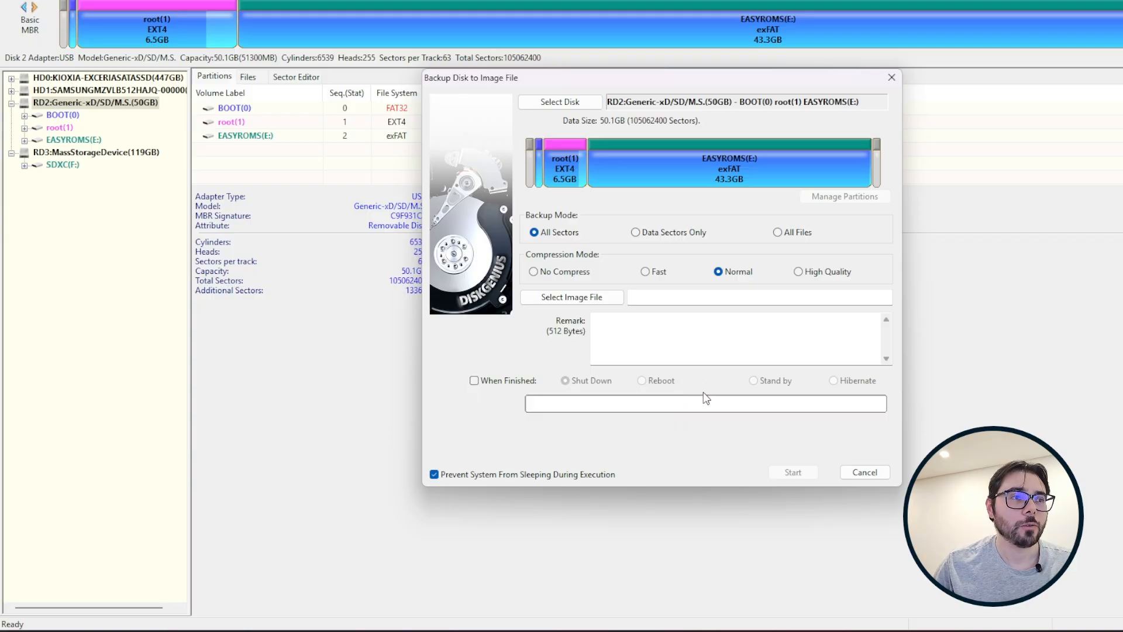
left_click(615, 297)
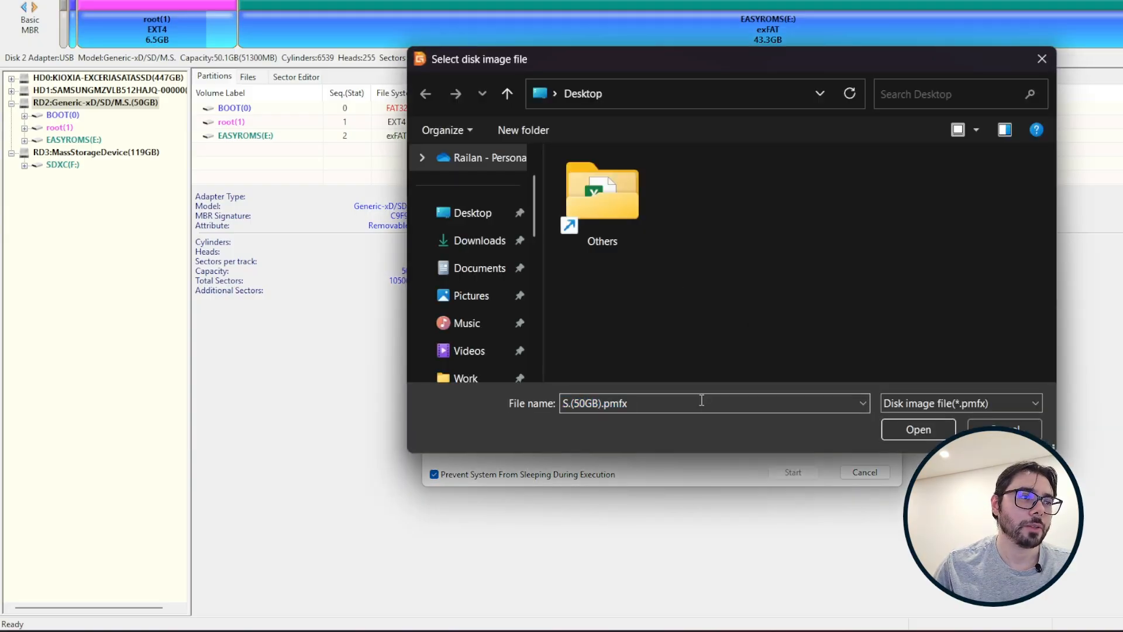
left_click(922, 433)
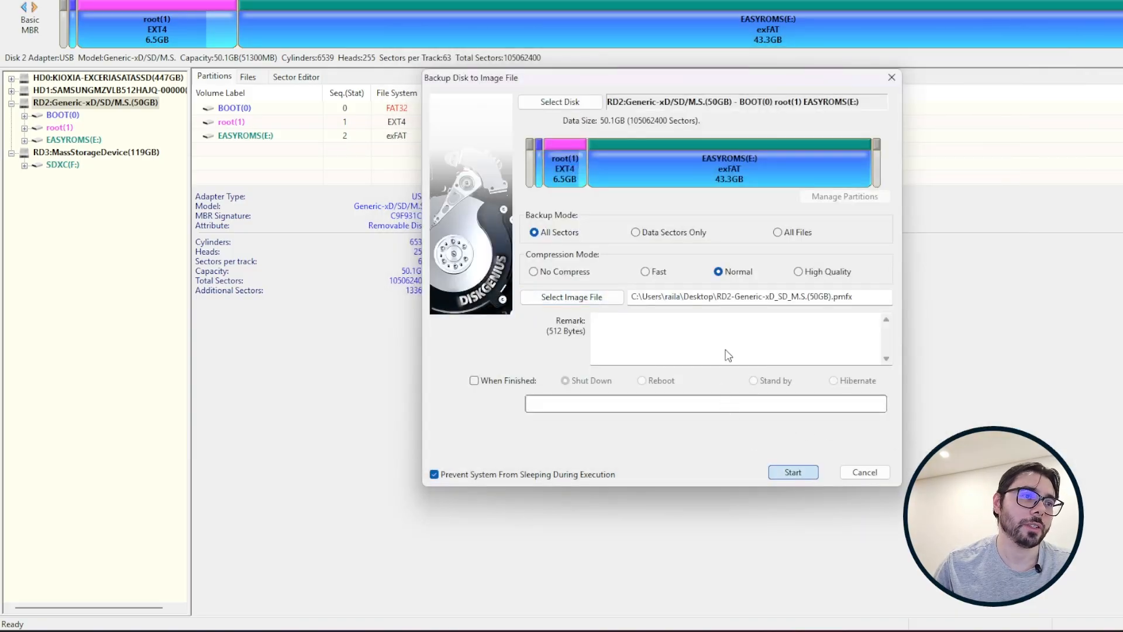
Try to start the disk-to-image backup of RD2, then dismiss the purchase notice and cancel the backup setup.
left_click(795, 472)
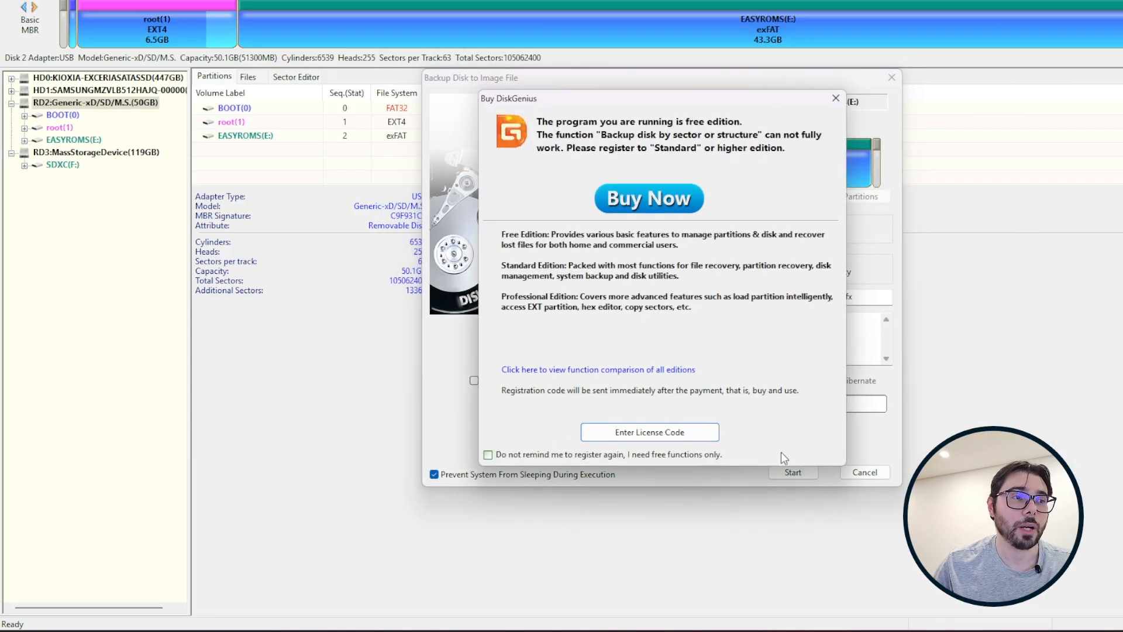
left_click(835, 98)
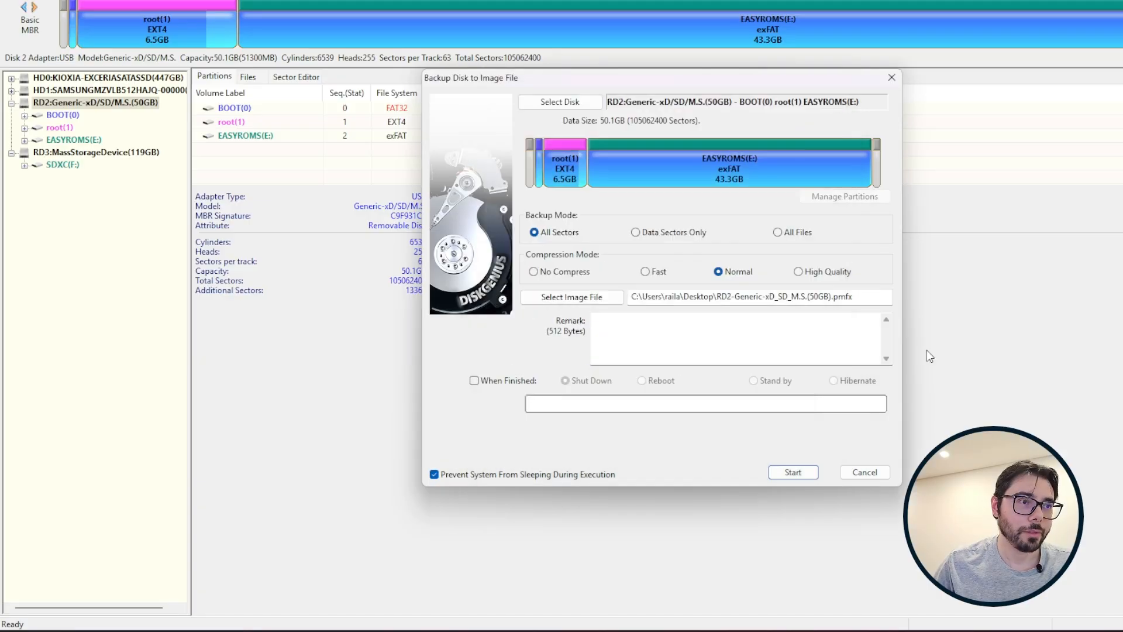
left_click(881, 475)
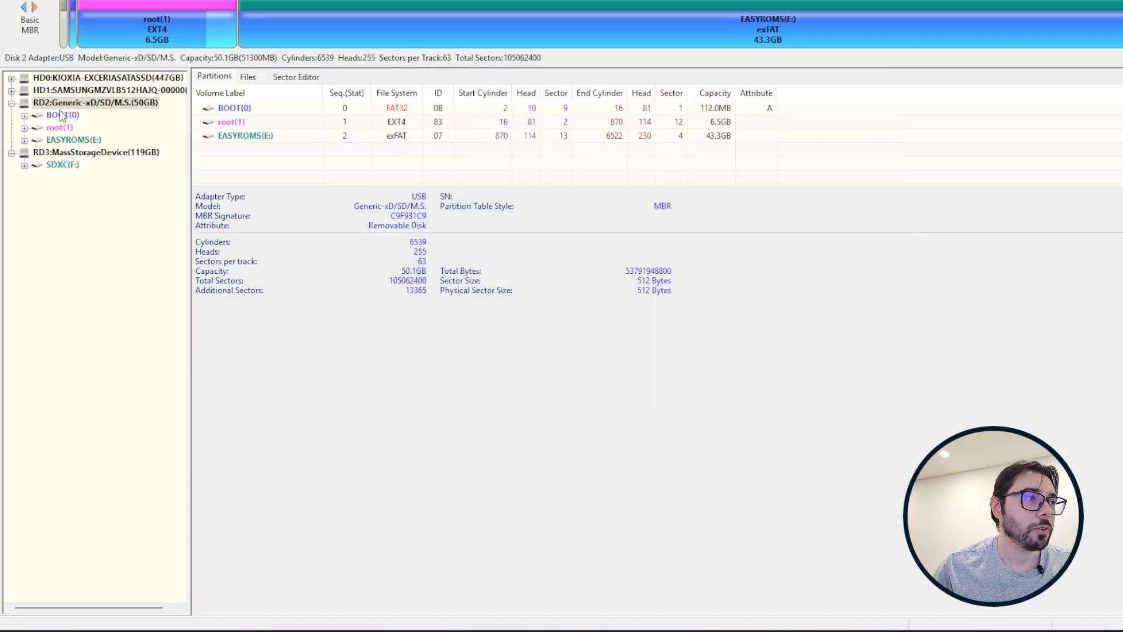
Review the RD3:MassStorageDevice(119GB) card in the disk list, then reselect the RD2:Generic-xD/SD/M.S.(50GB) card.
left_click(12, 104)
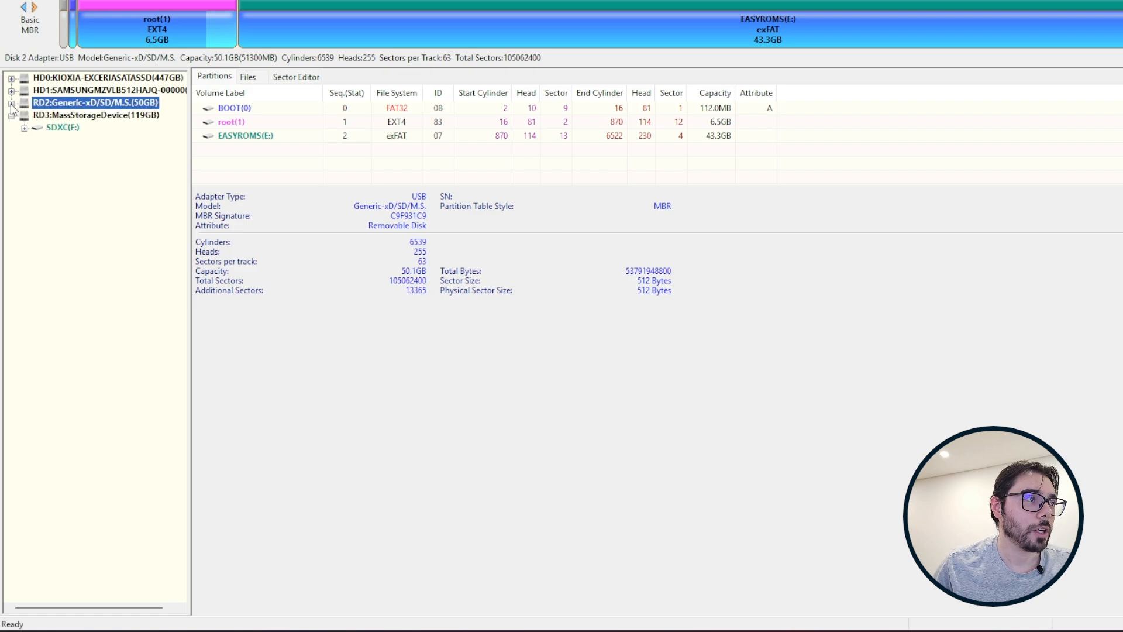
double_click(53, 107)
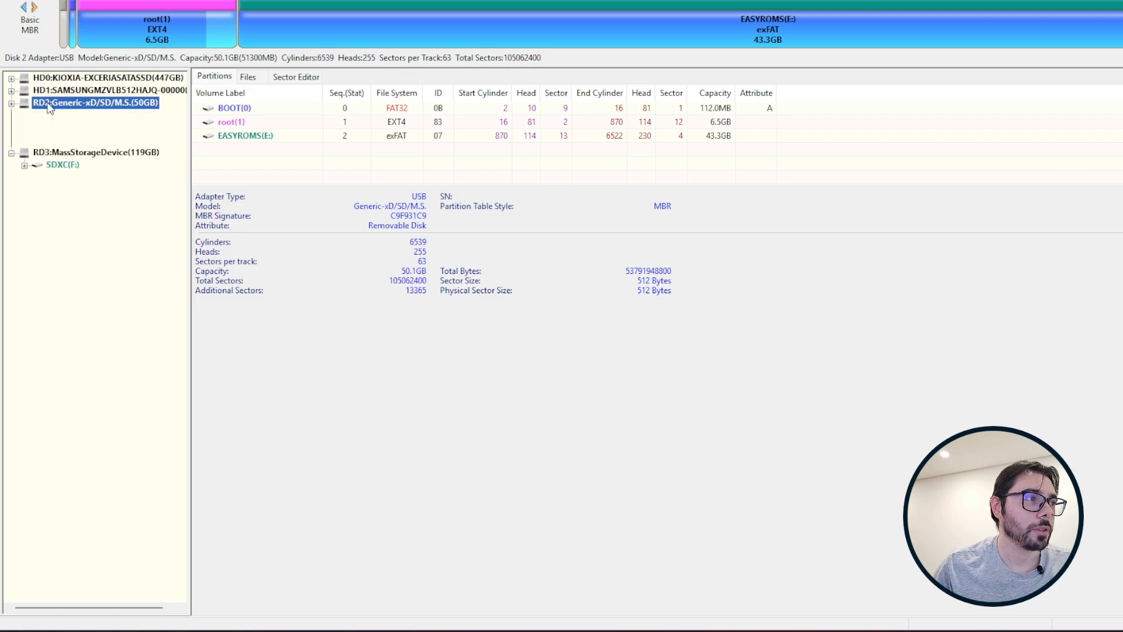
left_click(97, 154)
left_click(102, 106)
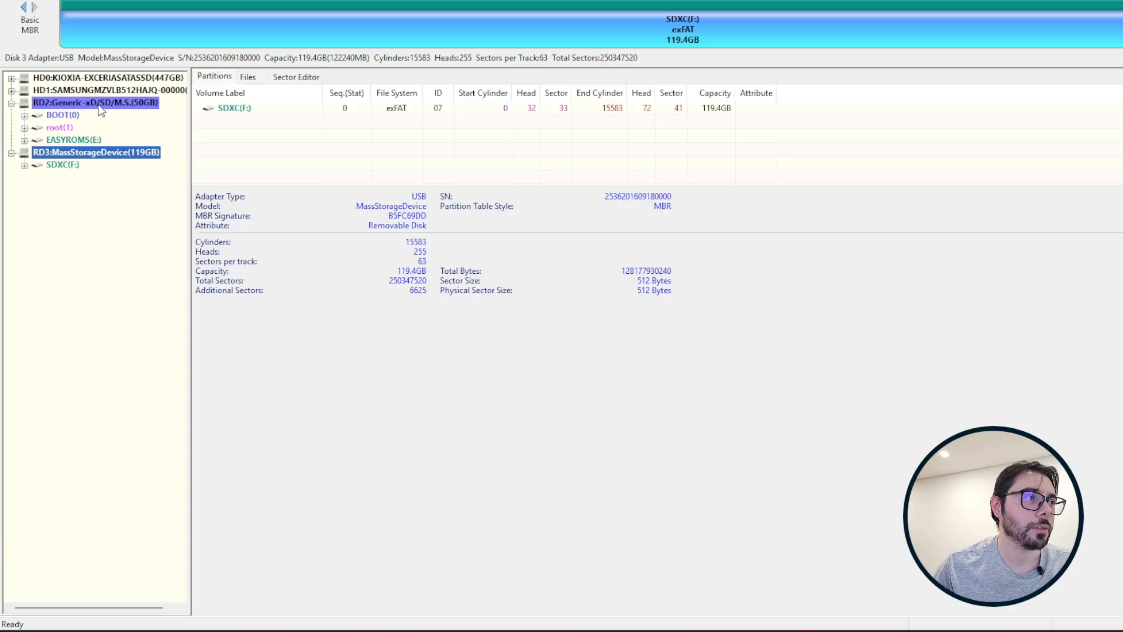
Set up a disk clone with RD2:Generic-xD/SD/M.S.(50GB) as the source and RD3:MassStorageDevice(119GB) as the target.
left_click(103, 0)
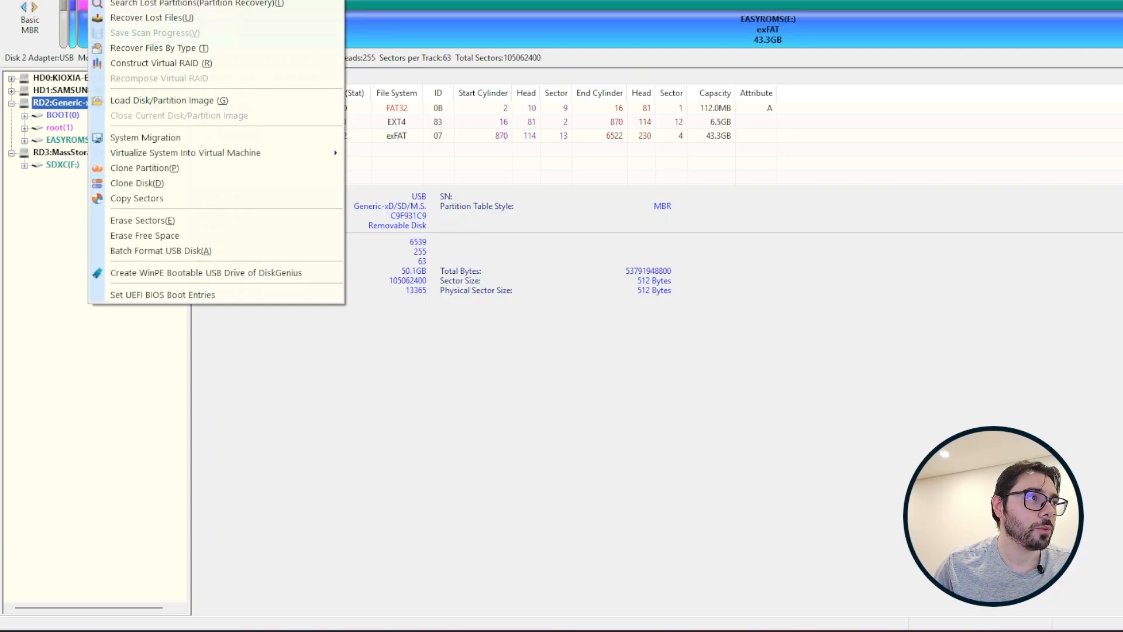
left_click(180, 188)
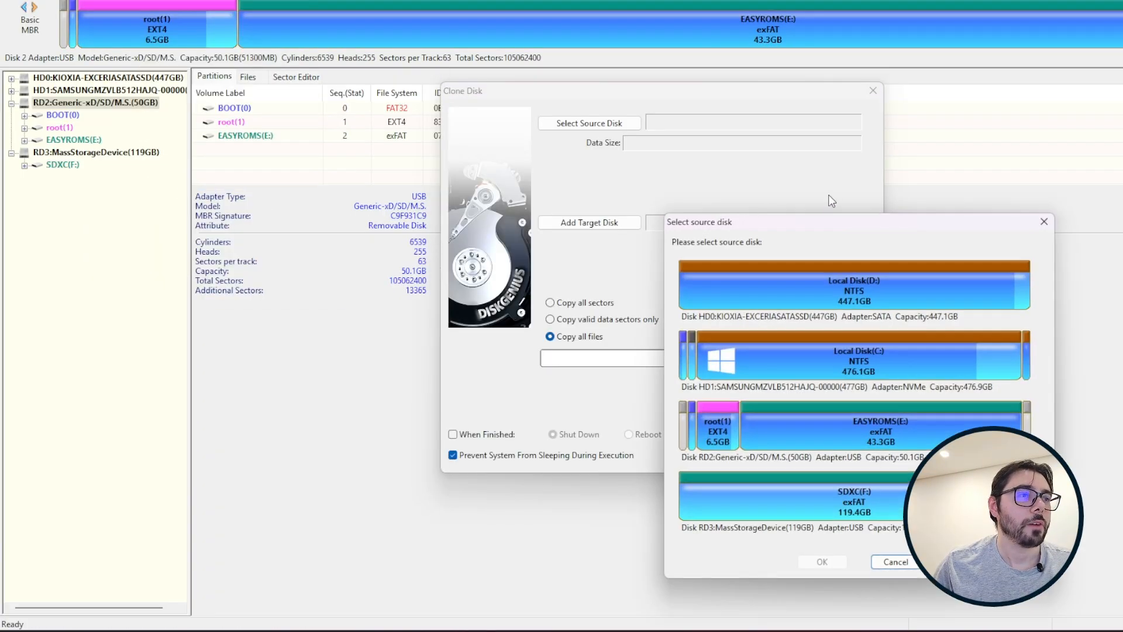
left_click_drag(844, 234, 411, 93)
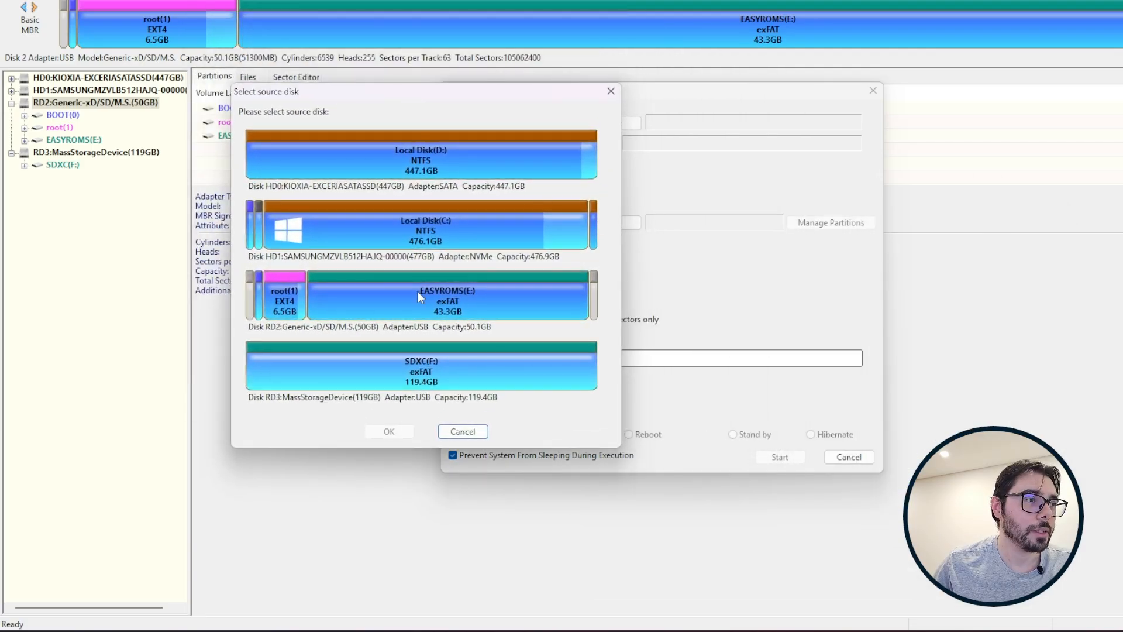
left_click(469, 293)
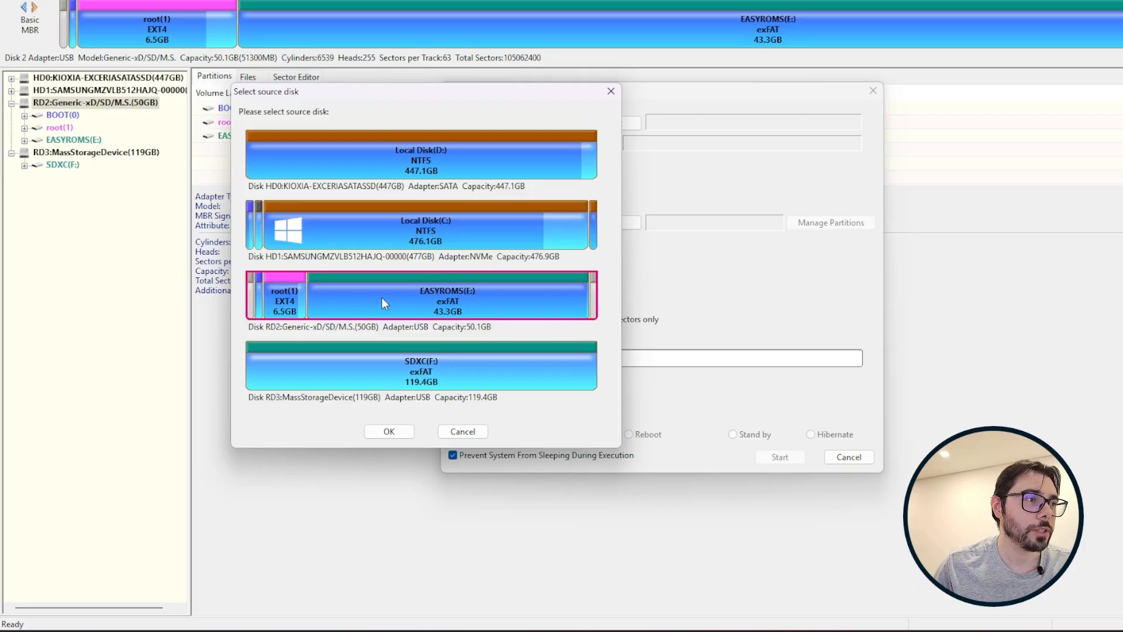
left_click(396, 434)
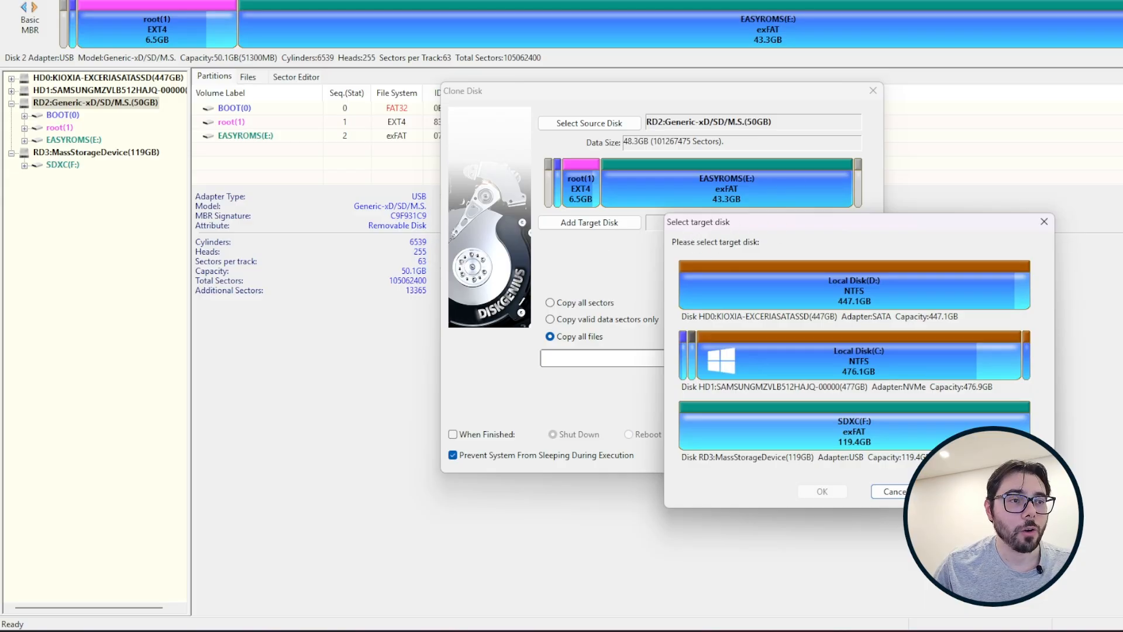
left_click(866, 430)
left_click(834, 491)
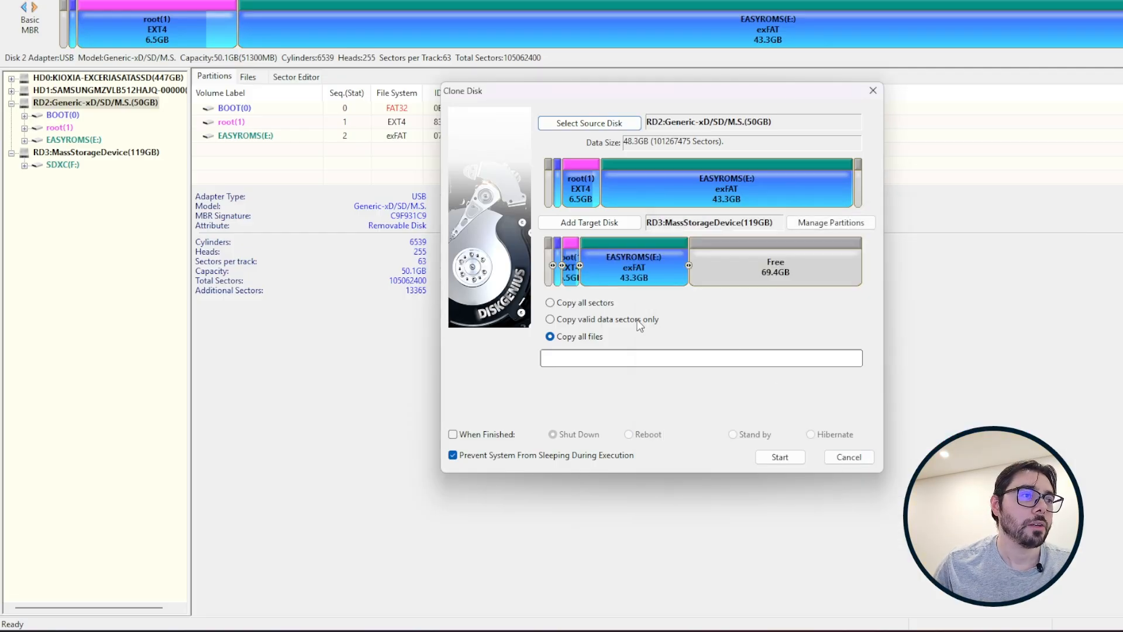
Start the clone in Copy all sectors mode and accept overwriting all data on the target card.
left_click(592, 305)
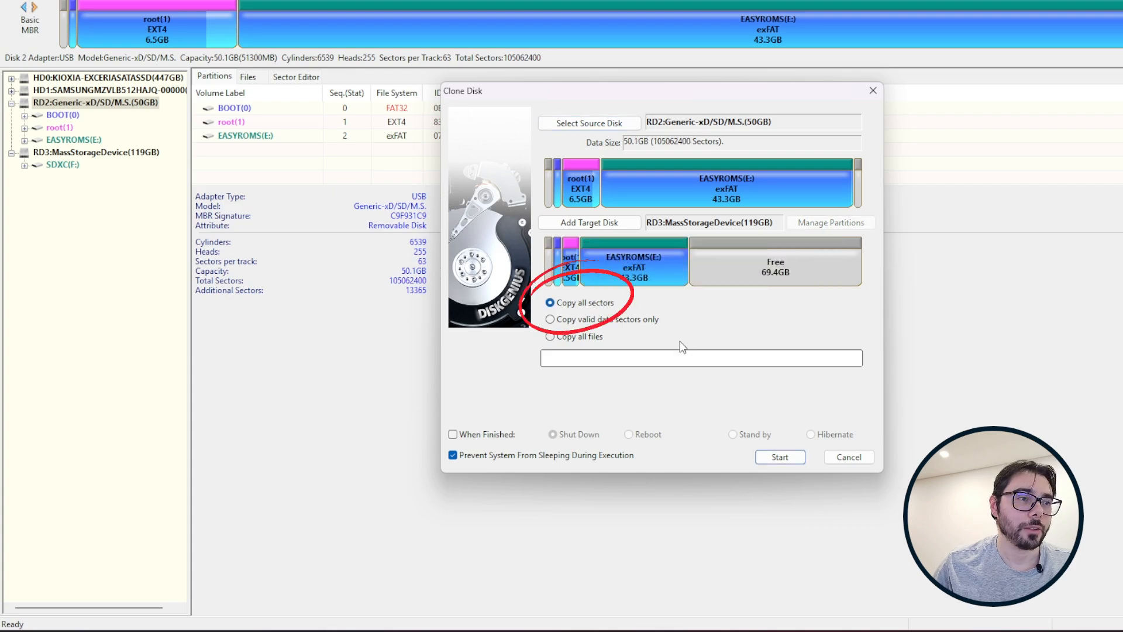
left_click(794, 458)
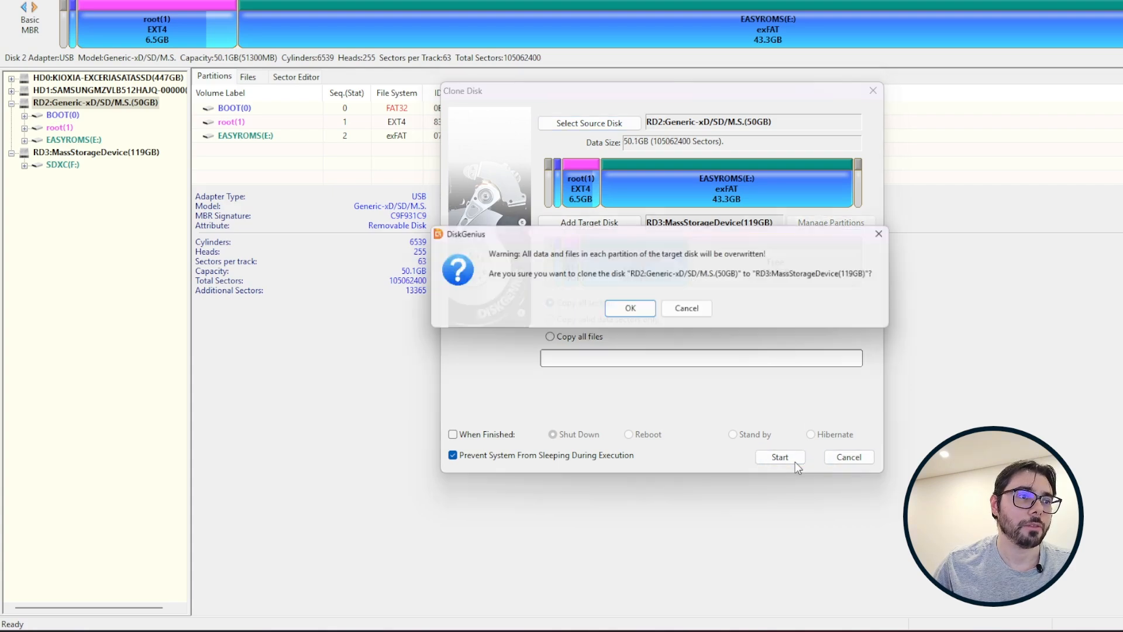
left_click(641, 318)
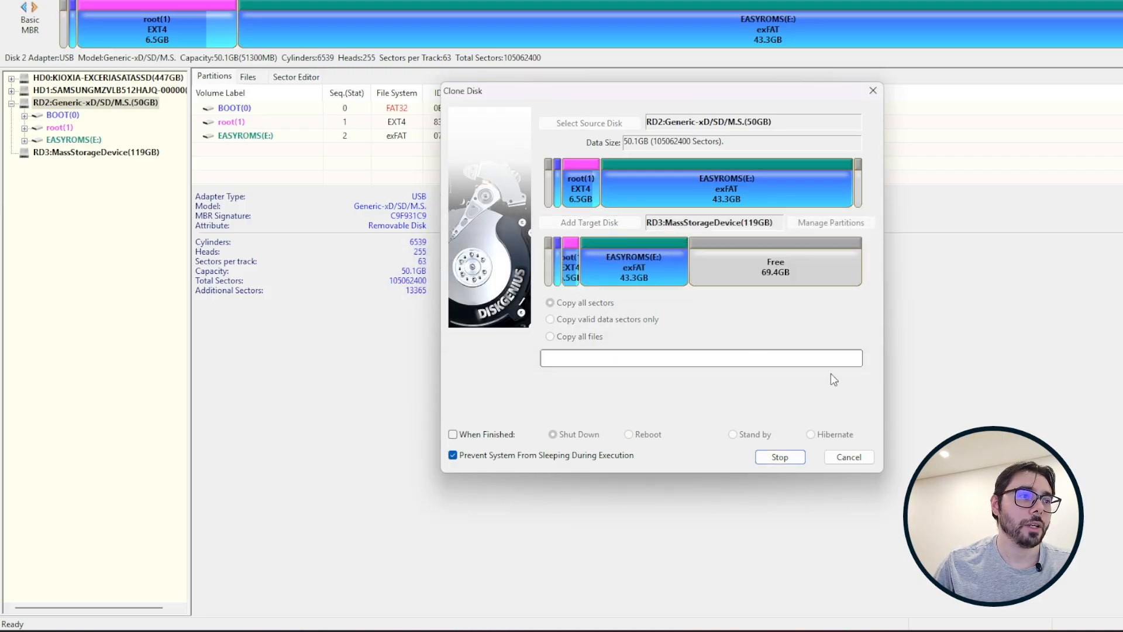